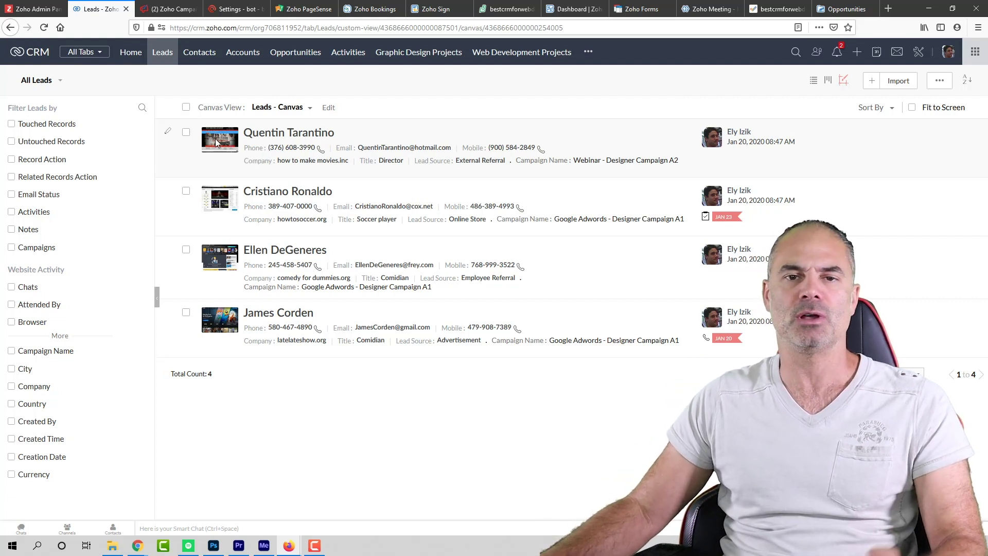
Step: Open the lead record from how to make movies.inc and review its detail fields
click(276, 135)
scroll(380, 268, down, 10)
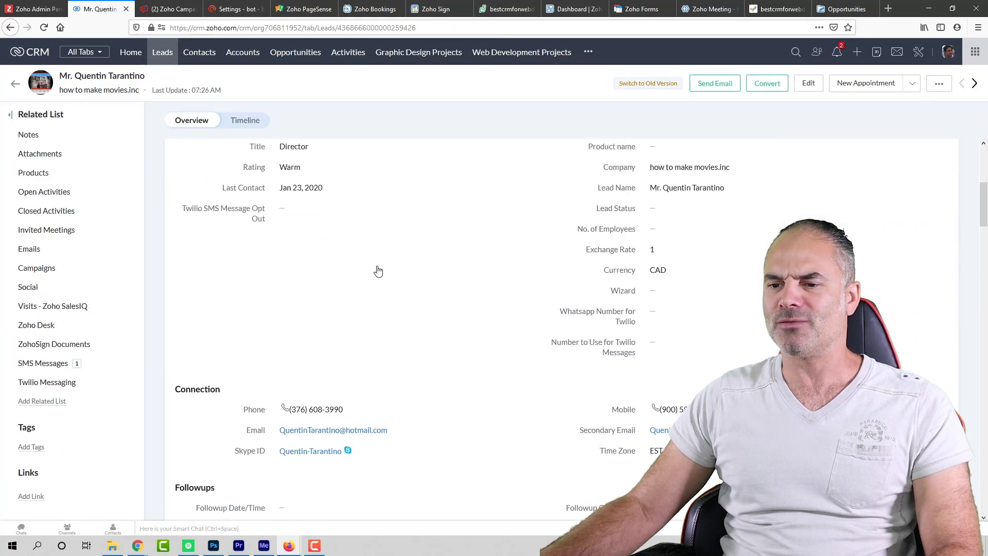
scroll(383, 283, down, 3)
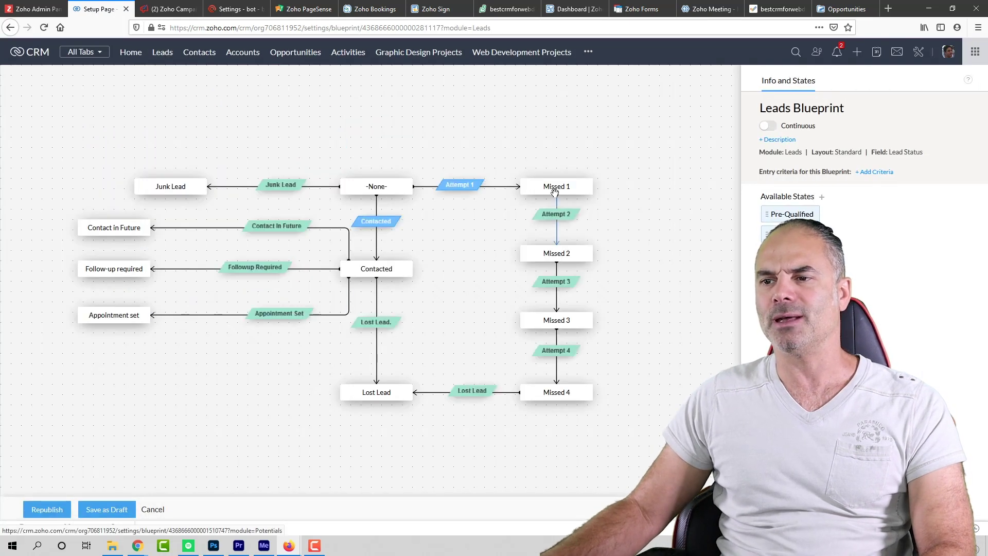
Step: Inspect the During fields of the Appointment Set transition in the Leads Blueprint
mouse_move(566, 150)
mouse_down()
mouse_move(542, 140)
mouse_move(559, 140)
mouse_up()
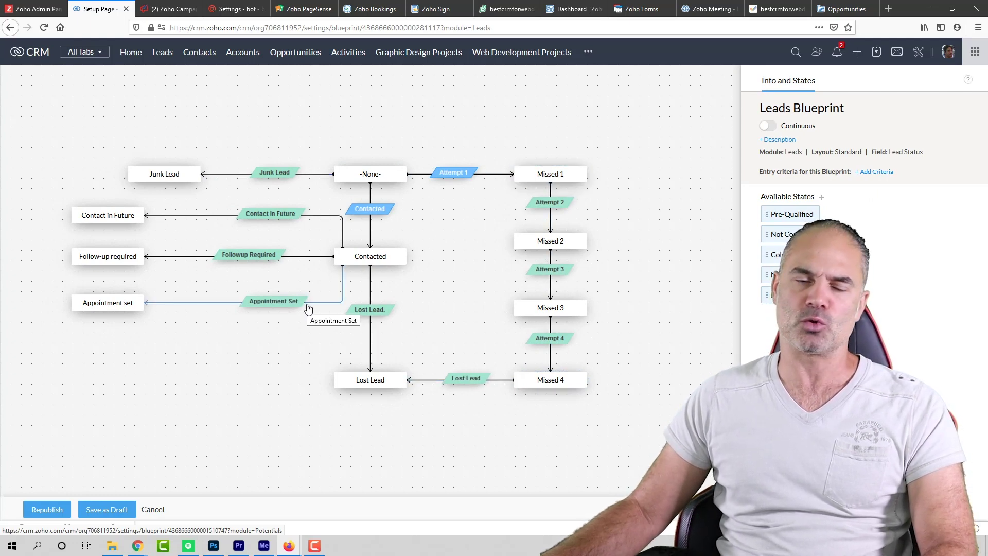
click(276, 303)
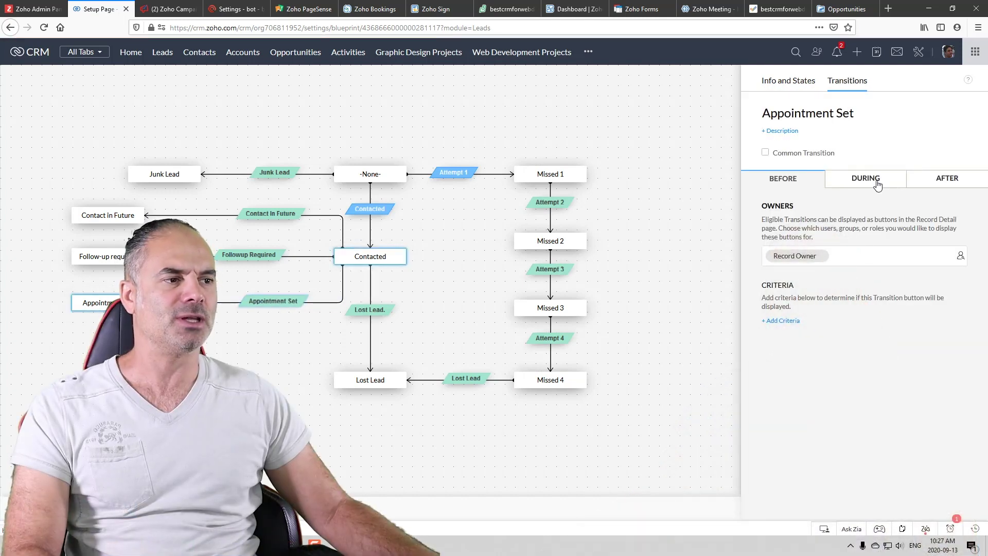
click(874, 180)
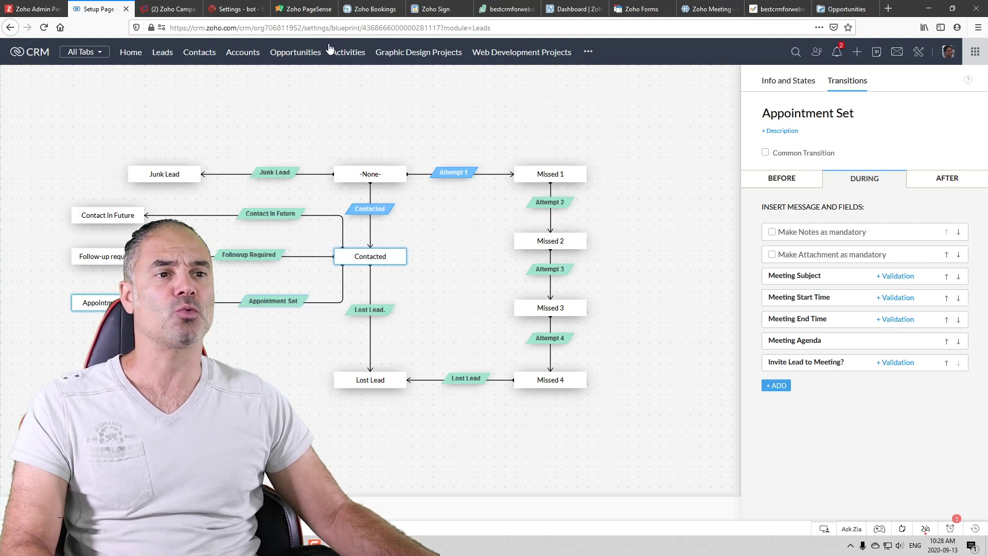
Step: Switch to the Toronto Website Design site, start a chat with "hello" and choose Book an Appointment
key(alt+Tab)
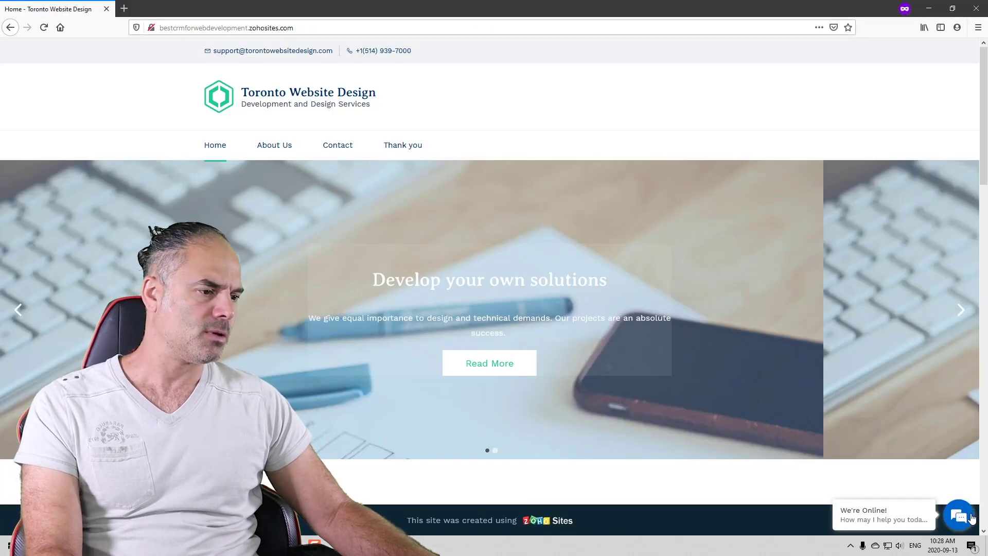
click(961, 516)
text(hello)
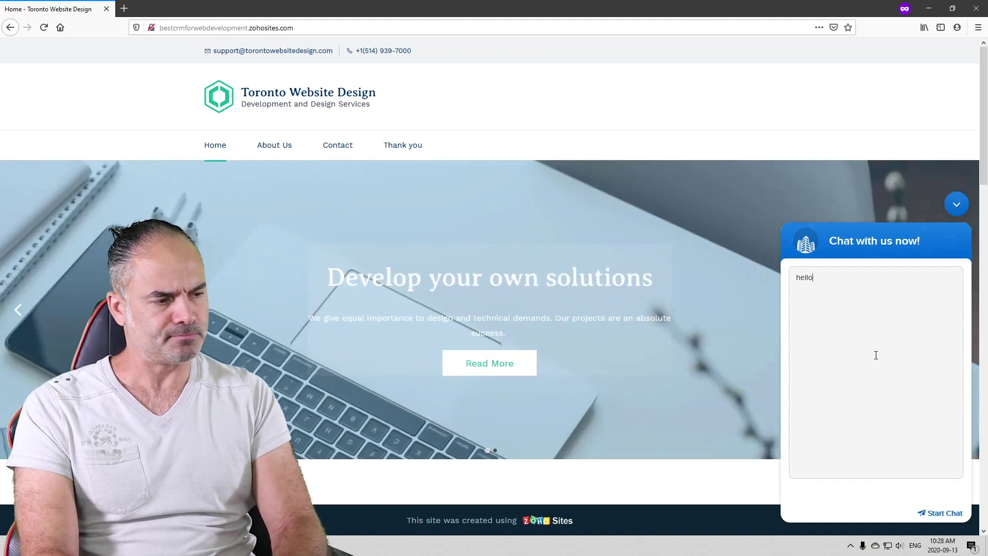
key(Return)
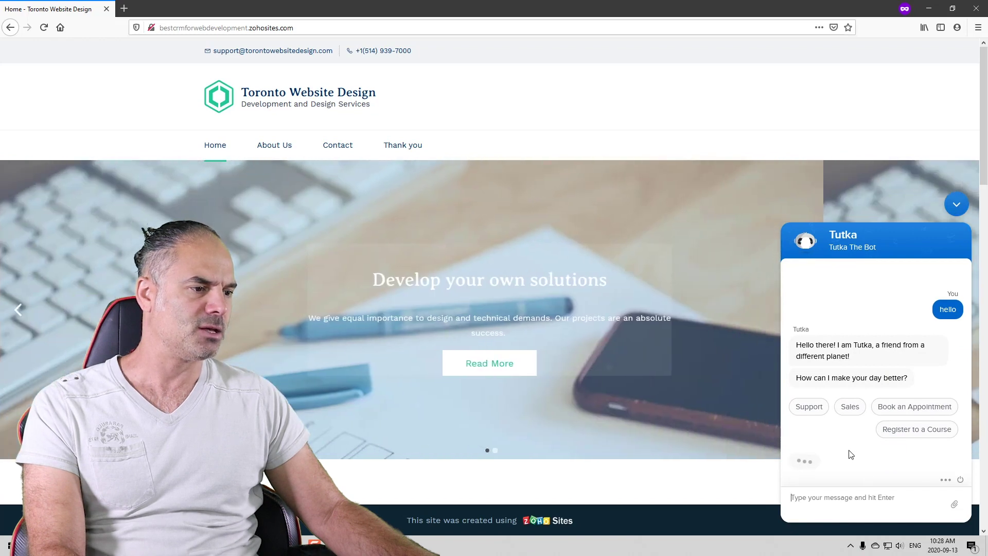
click(924, 433)
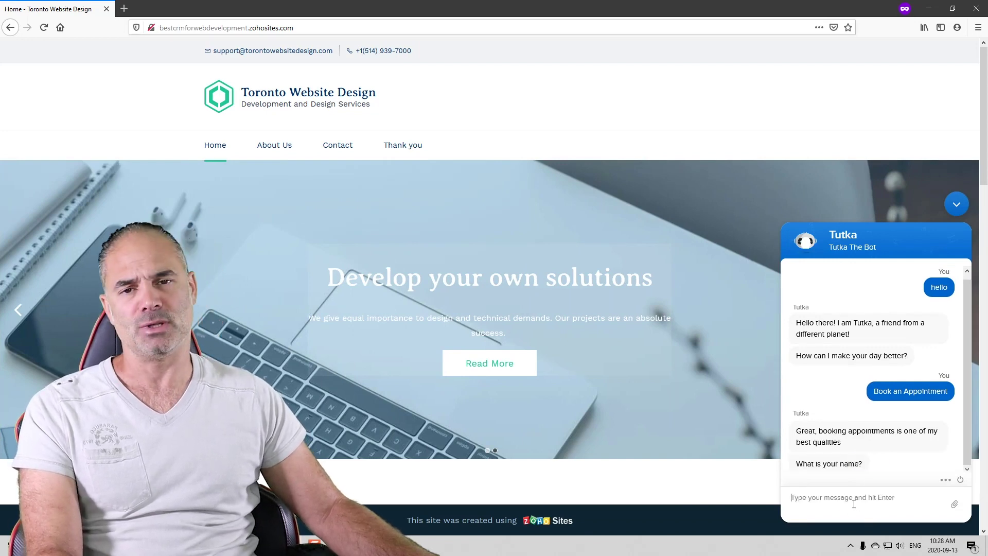
Step: Answer the chat bot's questions with the visitor's name, email address and phone number
text(sdfds)
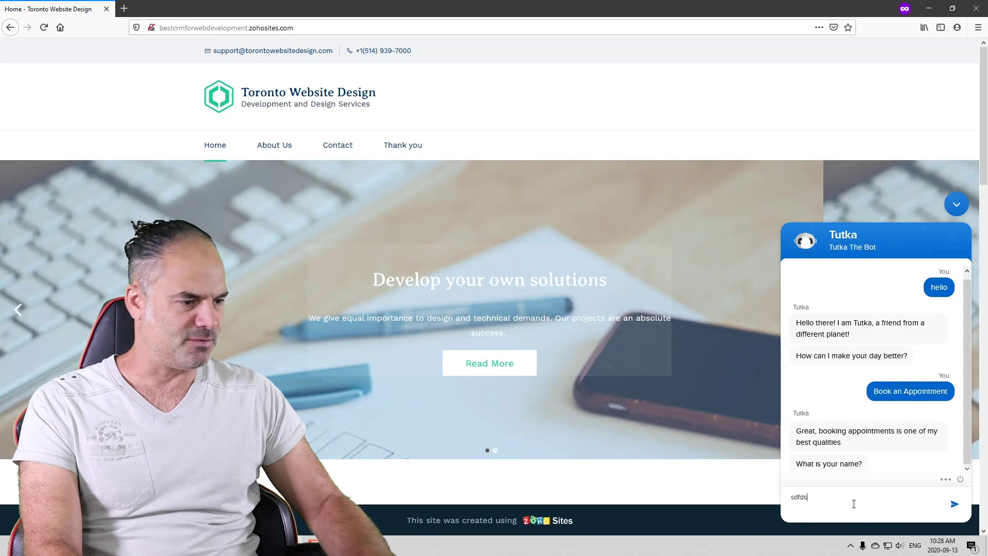
key(Return)
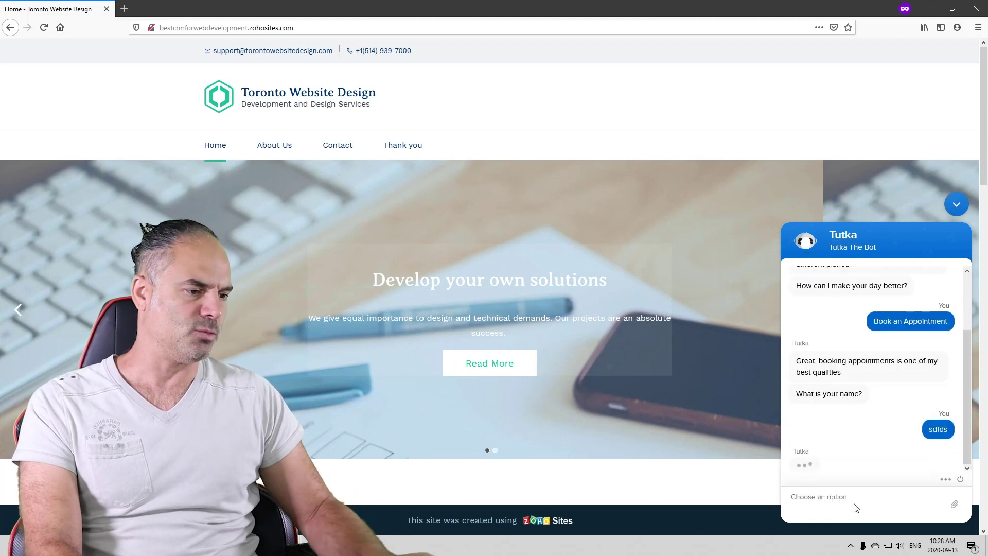
text(sdfsdf)
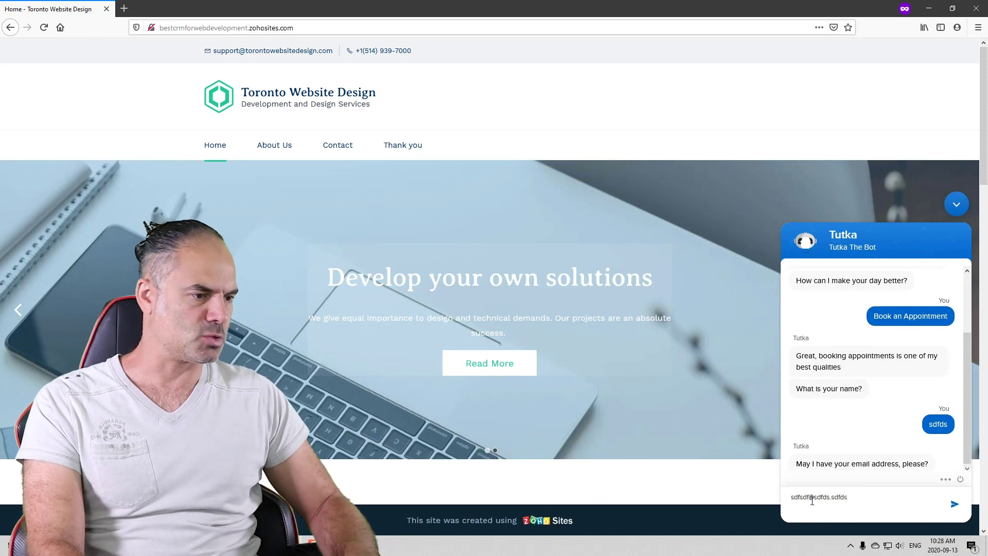
text(@sdfds.sdfds)
key(Return)
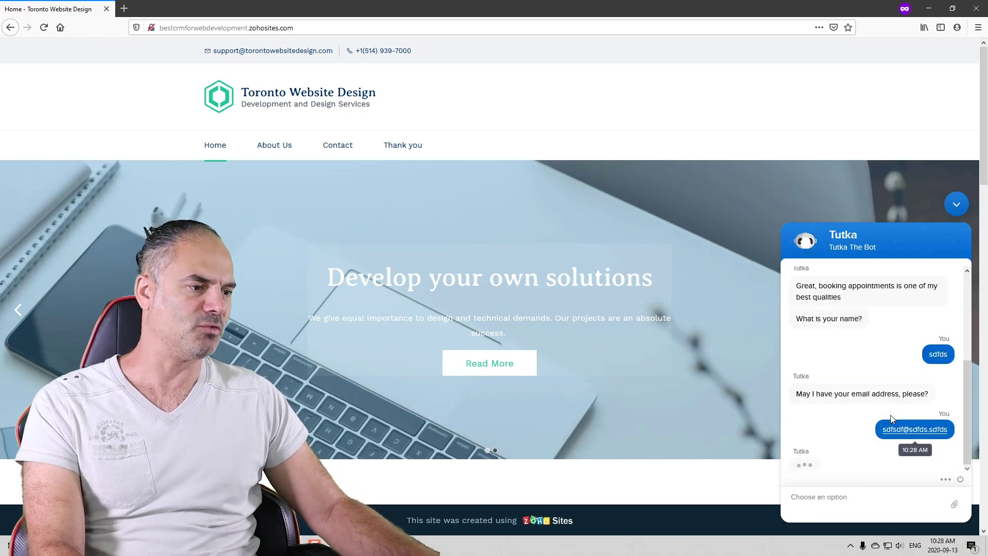
text(3543534)
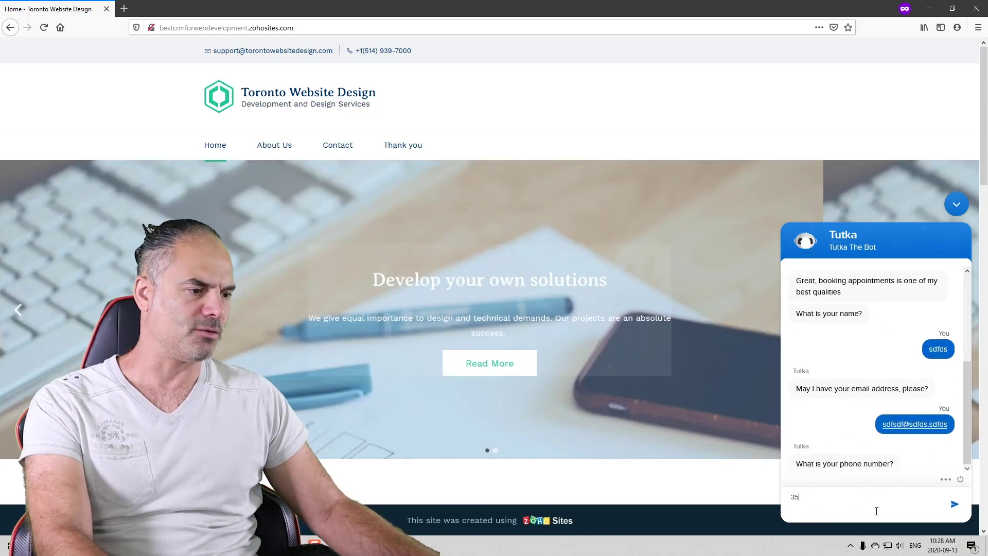
text(5)
key(Return)
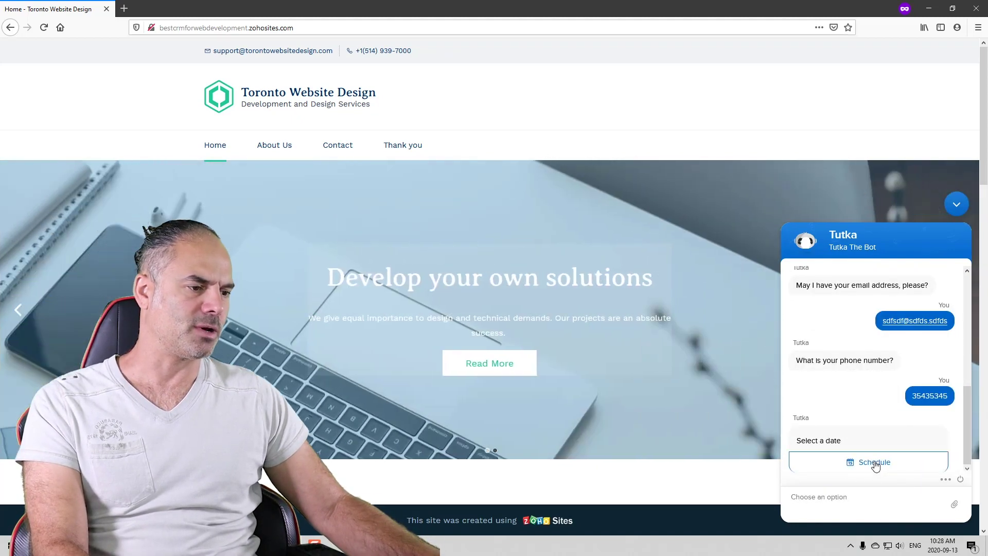
Step: Choose 15-Sep-2020 as the appointment date in the bot's meeting scheduler and submit it
click(875, 463)
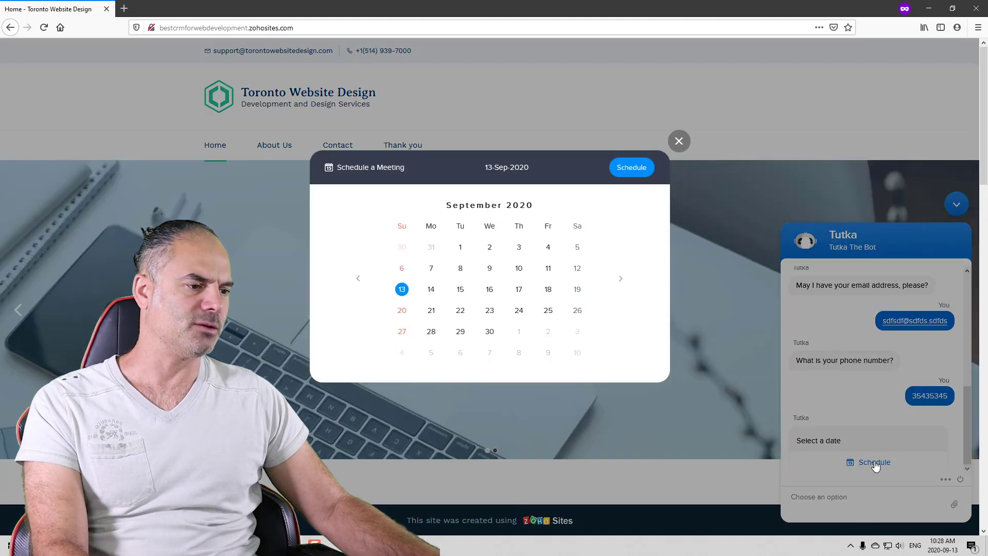
click(462, 291)
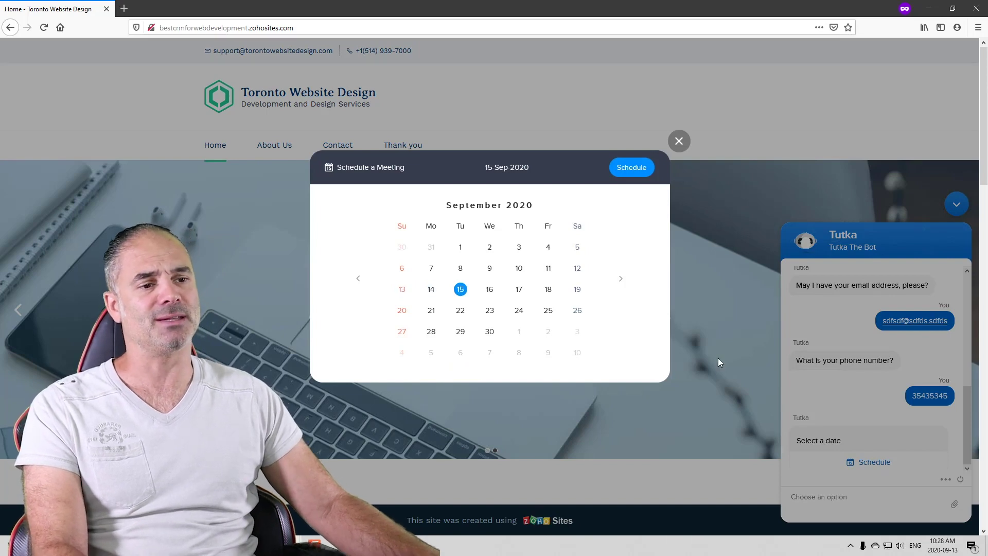
click(636, 173)
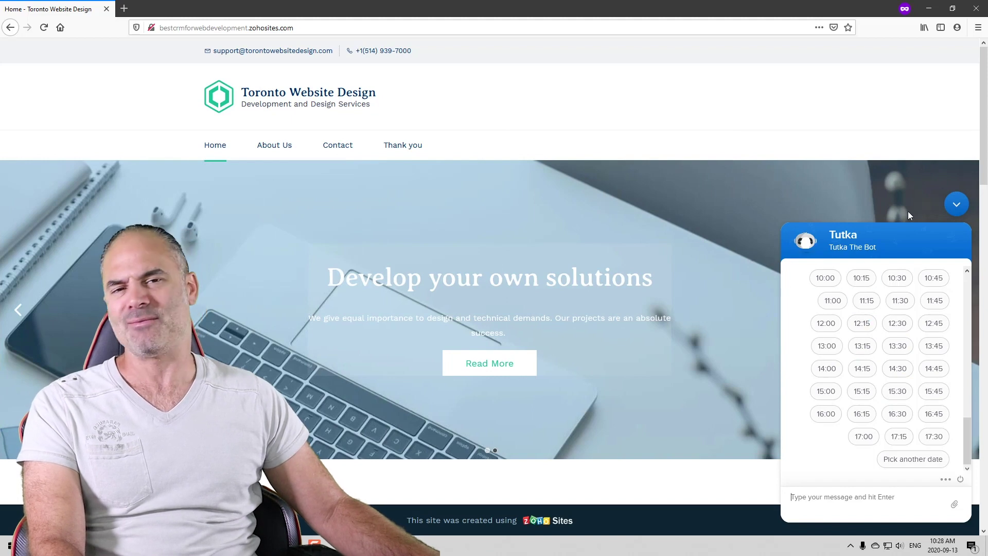
Step: Return to Zoho CRM, browse the Leads, Contacts, Accounts and Opportunities modules, and open the first Web Hosting opportunity
key(alt+Tab)
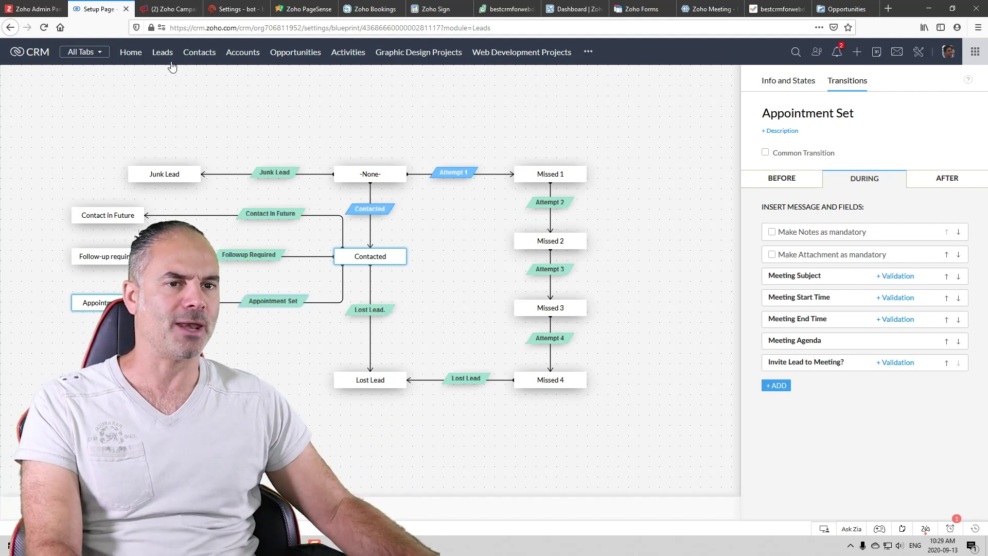
click(157, 55)
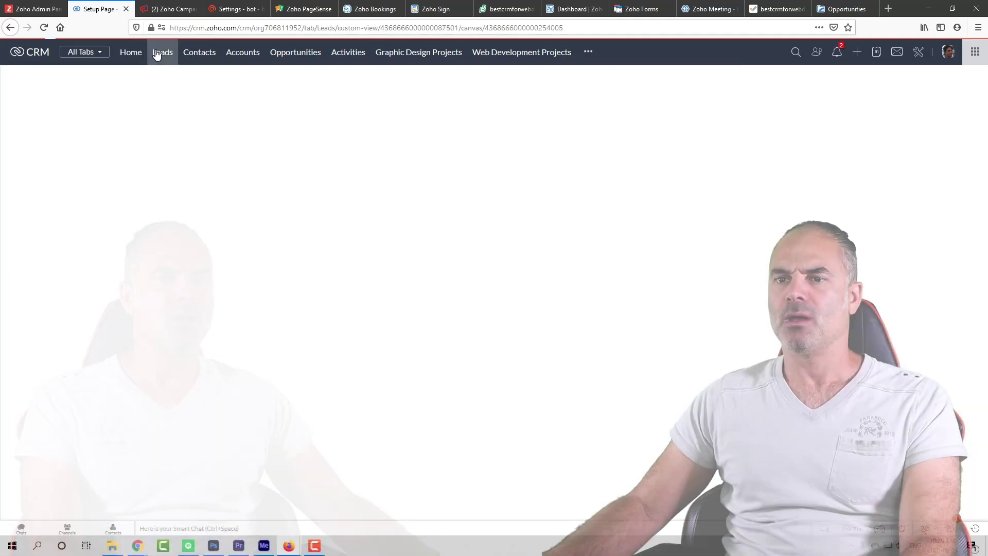
click(204, 58)
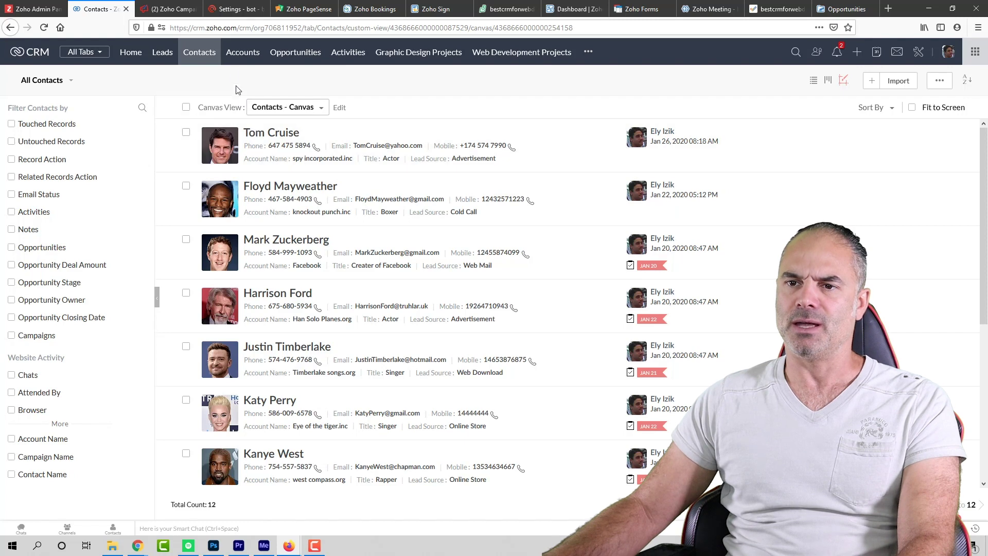
click(250, 57)
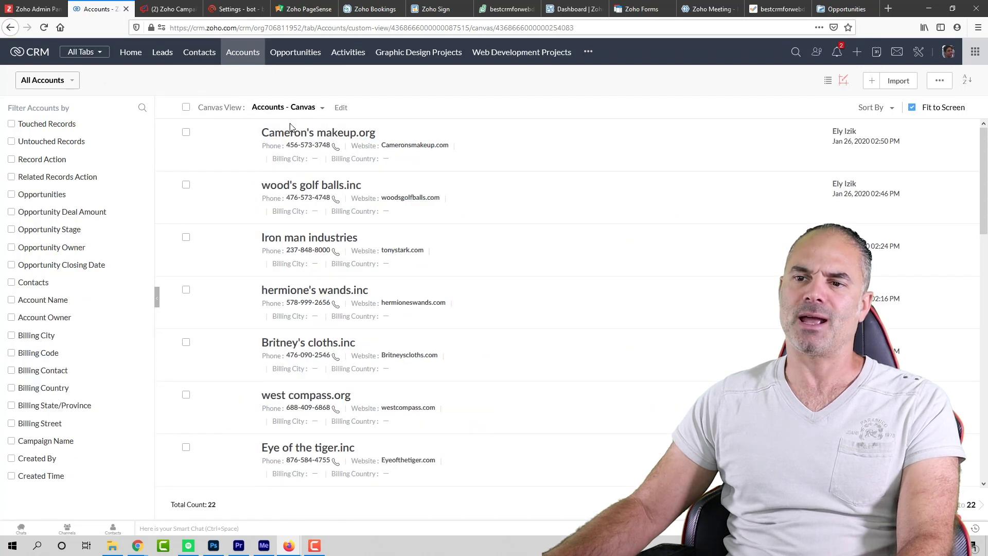
click(290, 56)
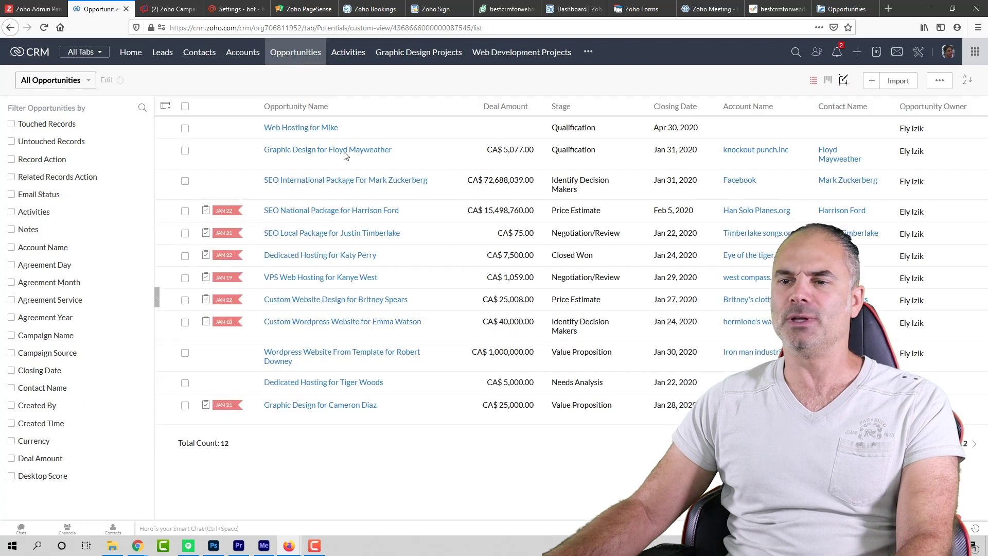
click(308, 129)
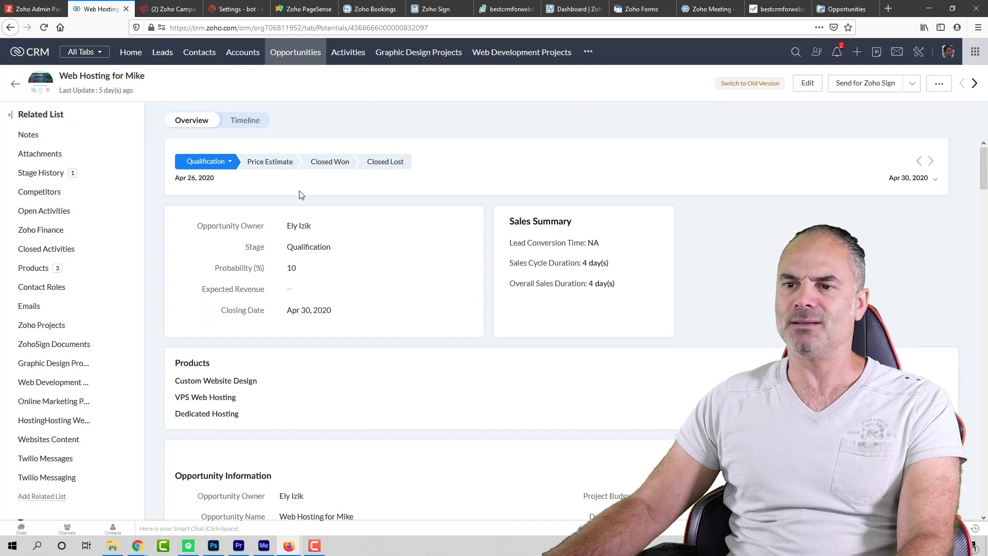
Step: Open the Opportunites Blueprint from the Process Management setup and view the first stages of its flow
click(919, 53)
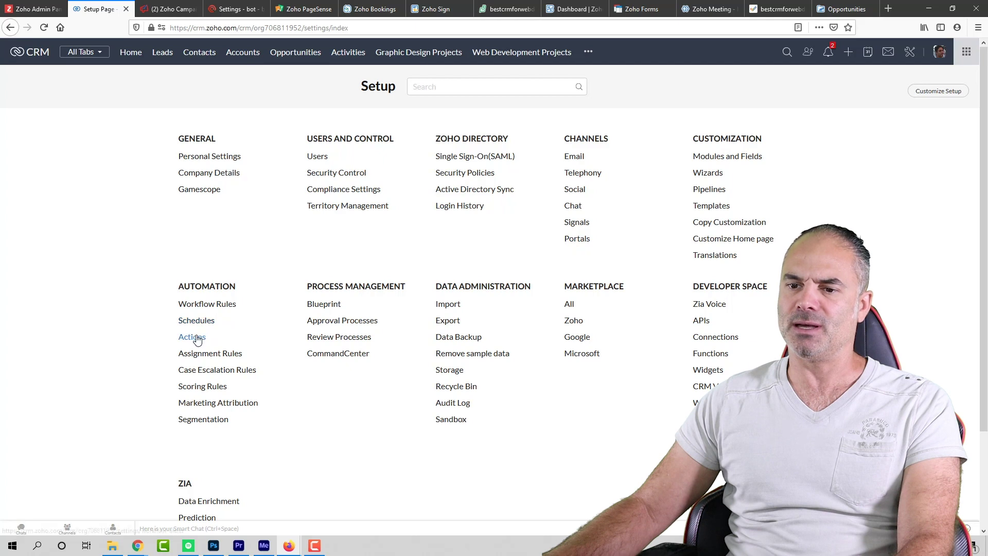
click(321, 306)
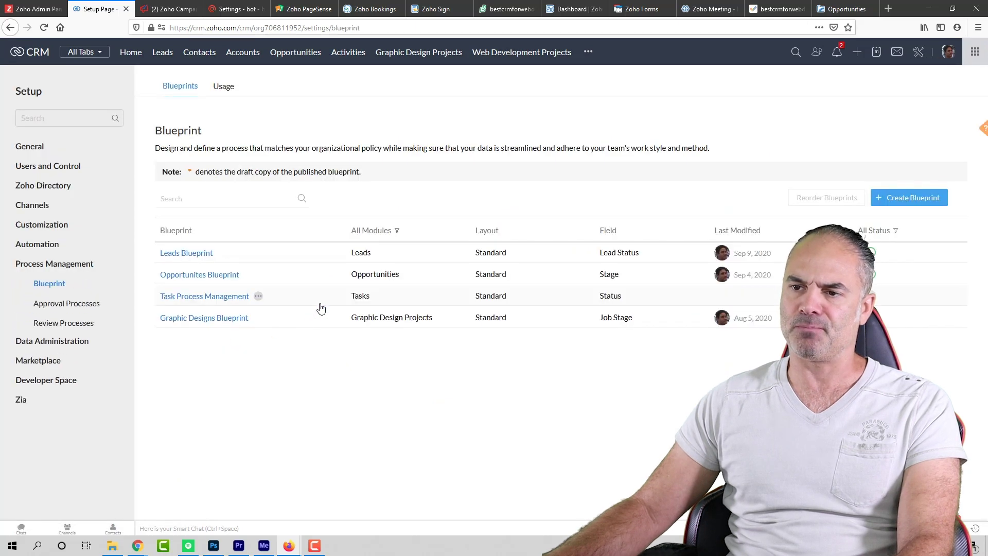
click(192, 278)
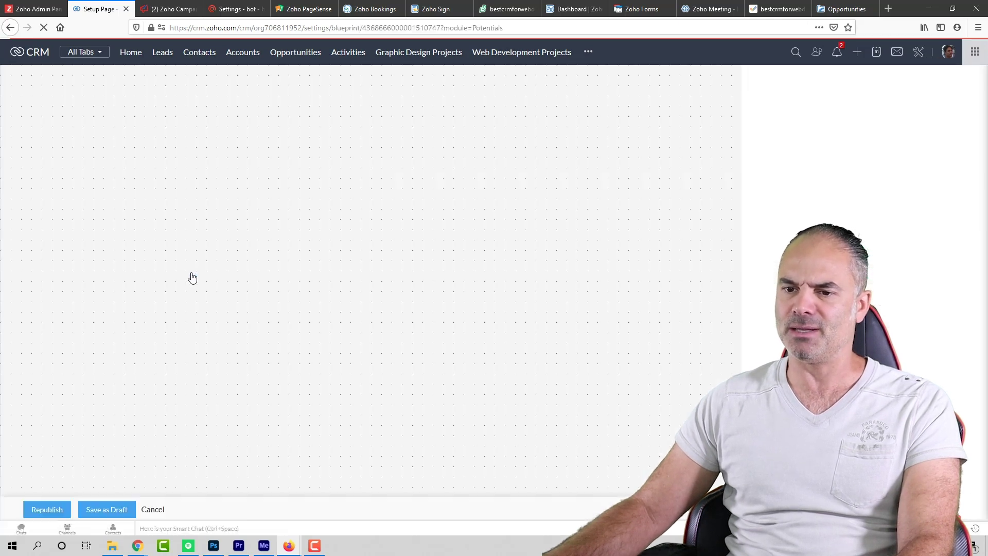
scroll(647, 284, up, 5)
scroll(647, 284, up, 3)
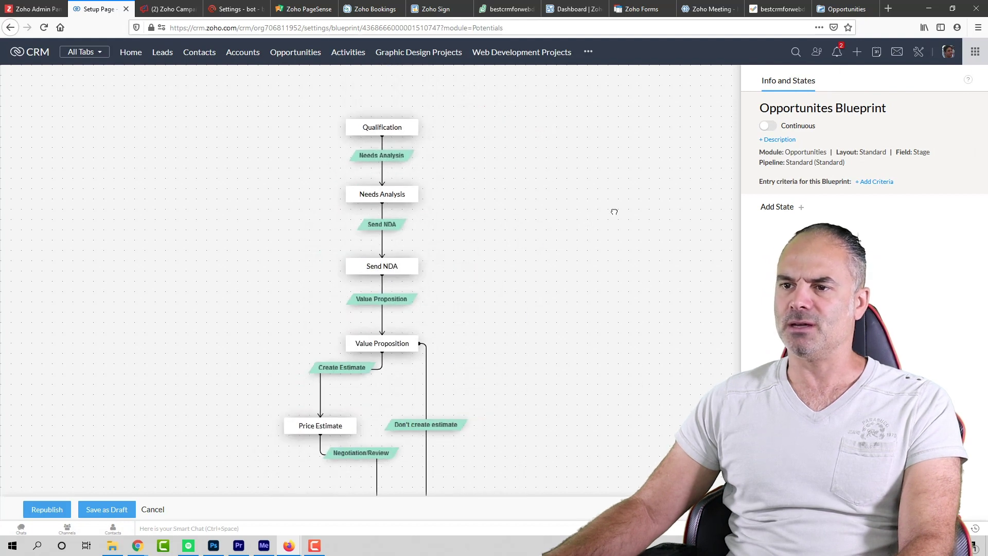
Step: Inspect the Send NDA transition's During fields and After actions
click(401, 135)
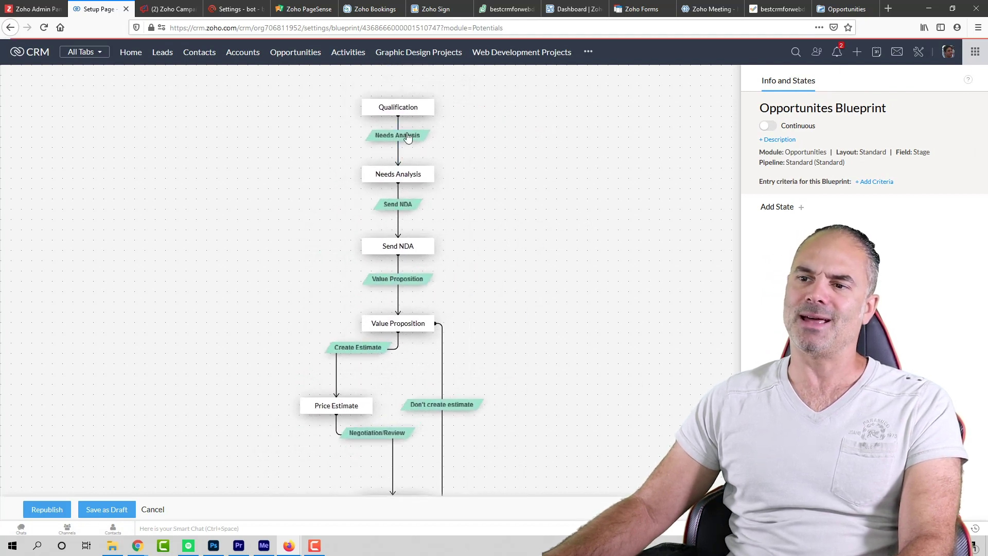
click(401, 205)
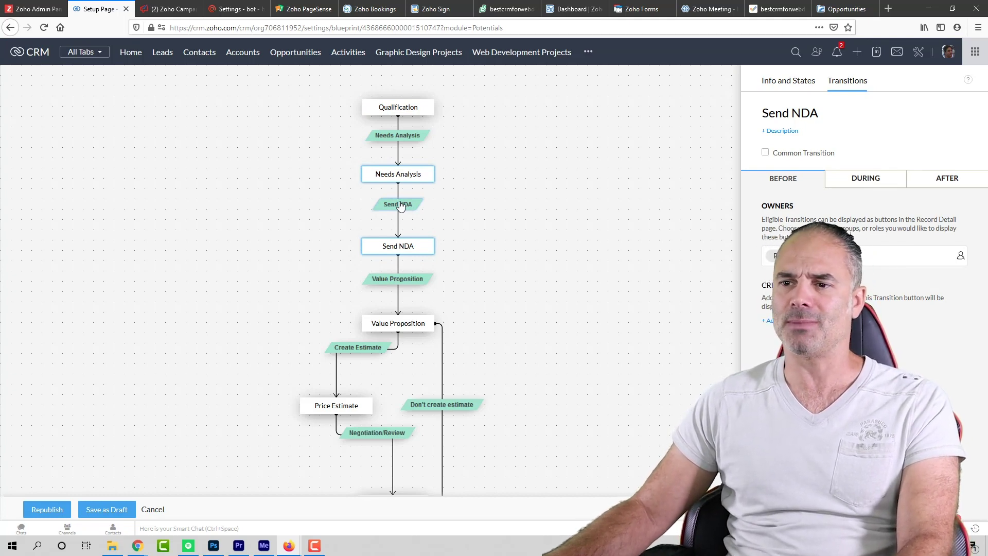
click(837, 180)
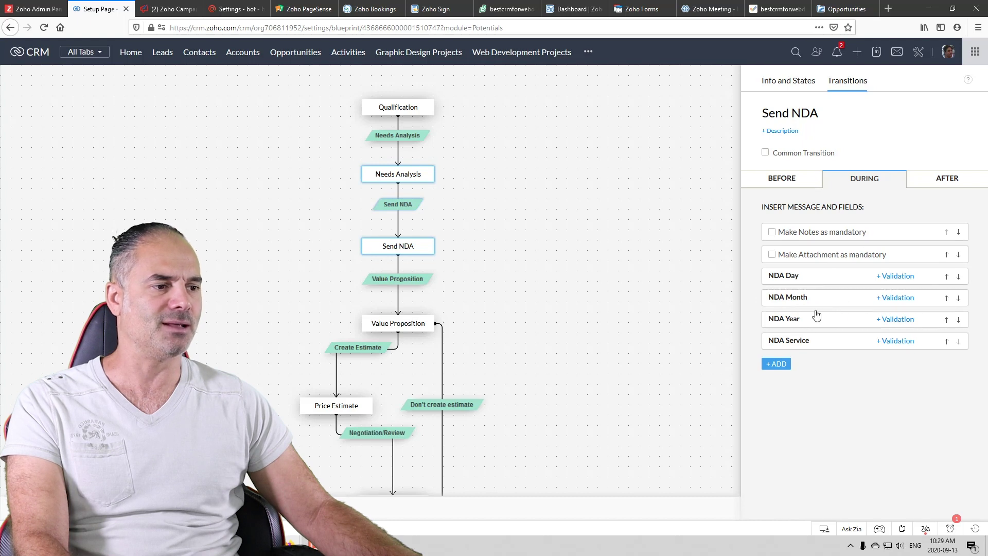
click(946, 181)
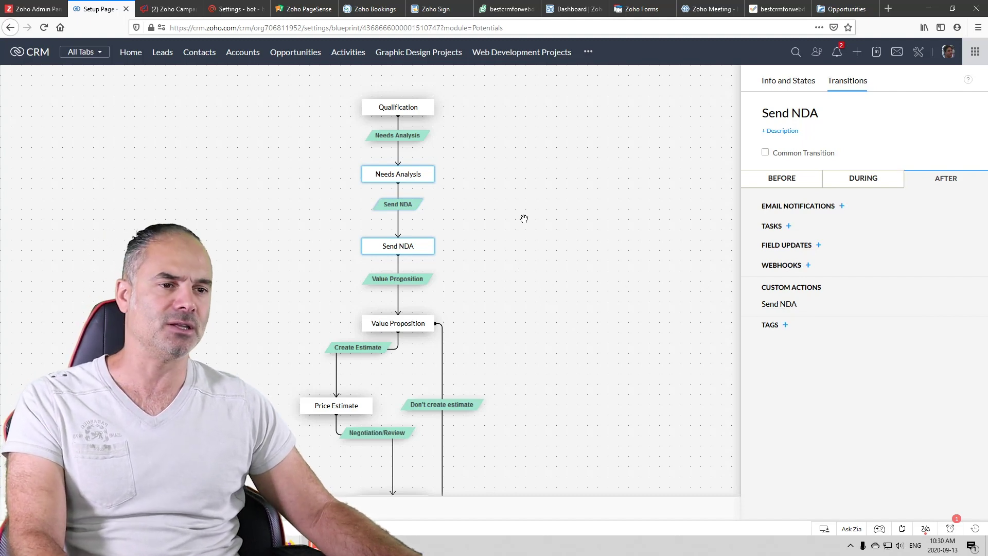
Step: Inspect the Value Proposition transition's During and After settings
drag(550, 300, 577, 178)
click(431, 144)
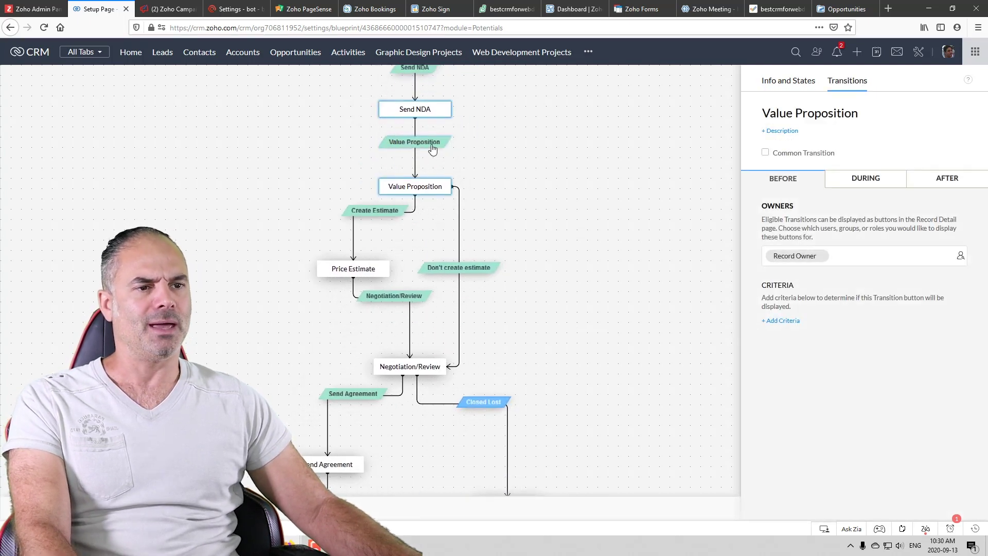
click(865, 181)
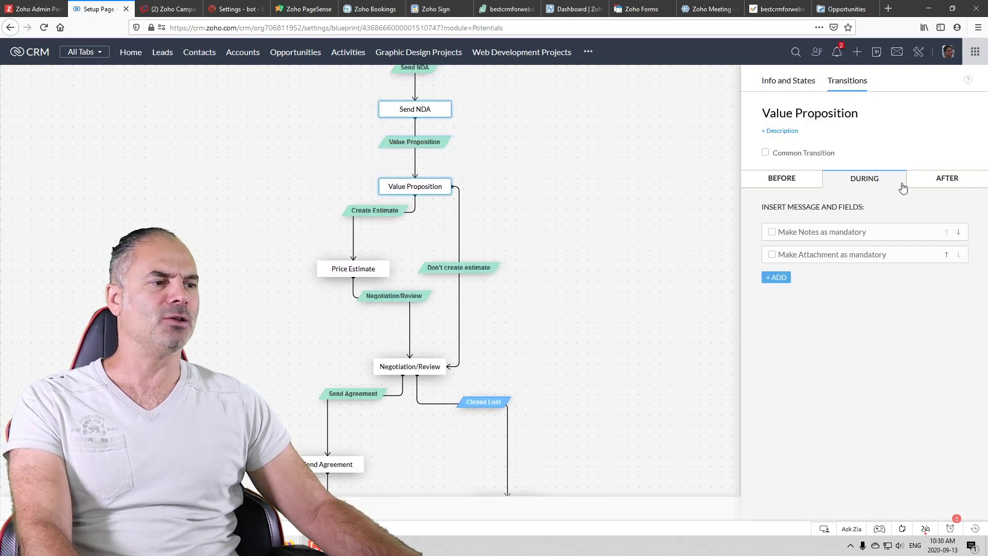
click(938, 189)
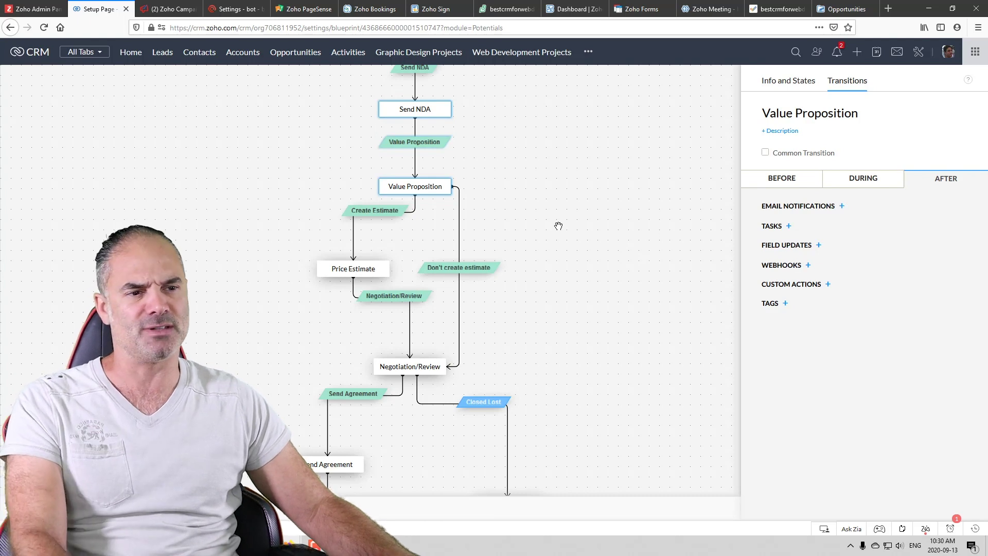
Step: Inspect the After actions of the blueprint's Create Estimate transition
drag(559, 270, 565, 244)
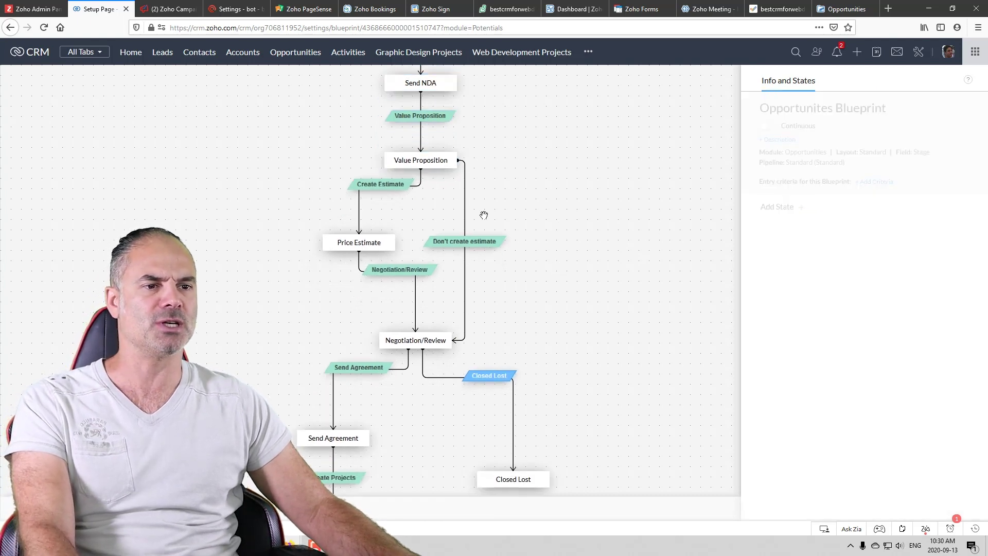
click(384, 184)
click(931, 188)
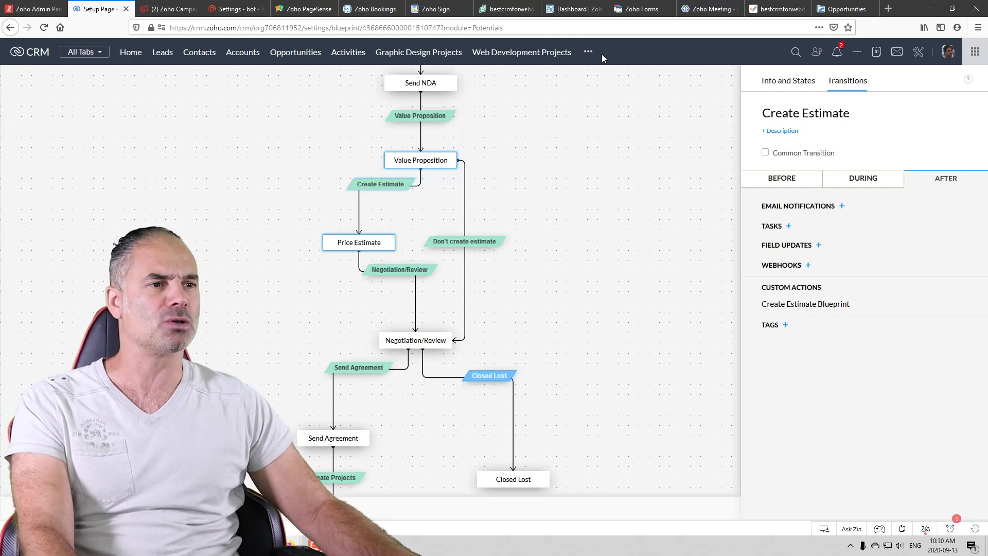
Step: Switch to Zoho Books, list the sales estimates and view the two newest Tennis tips.org estimates
click(583, 11)
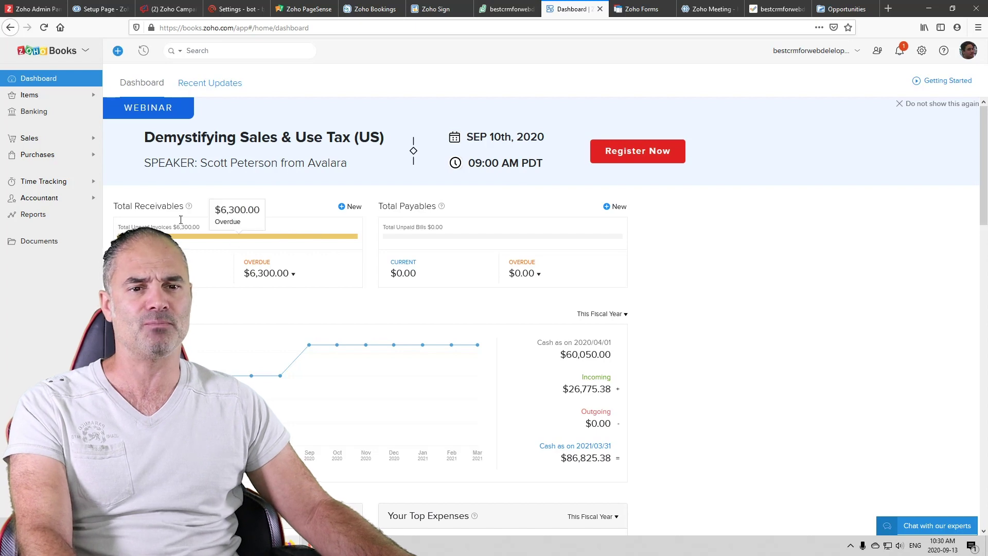
click(39, 140)
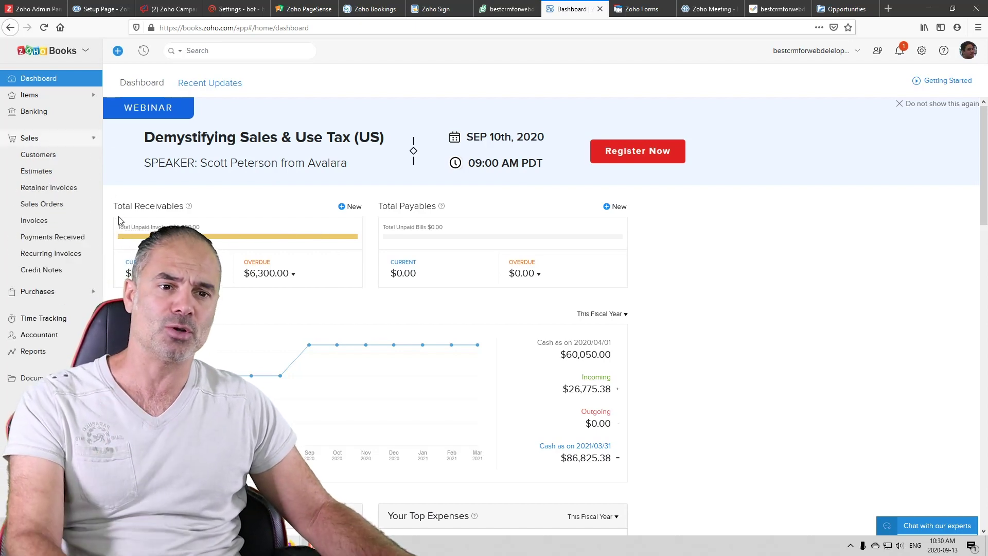
click(44, 174)
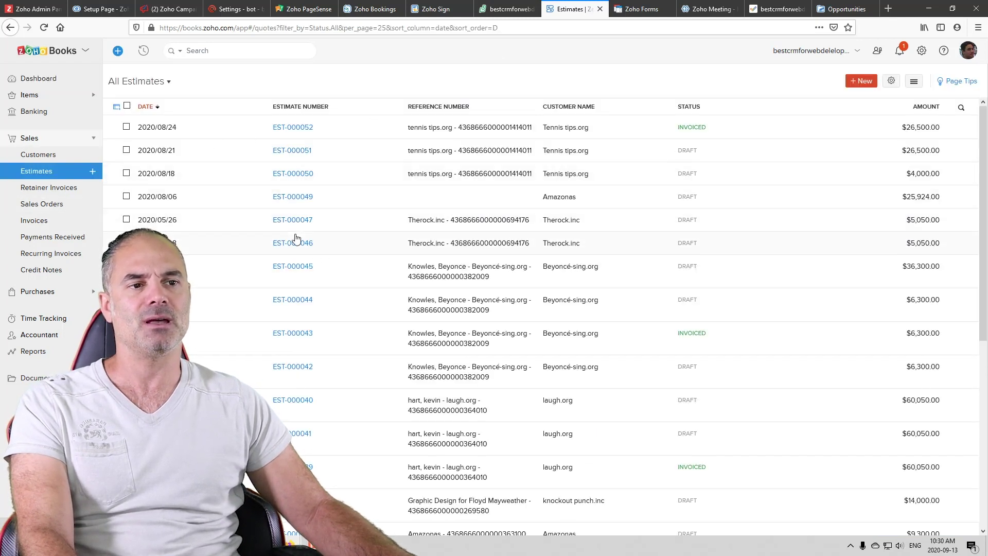
click(288, 129)
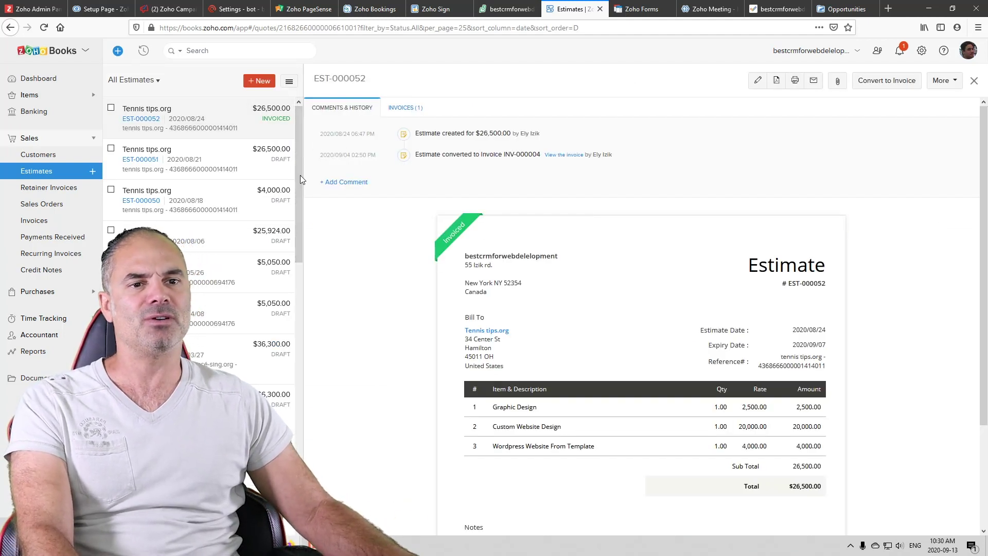
click(190, 160)
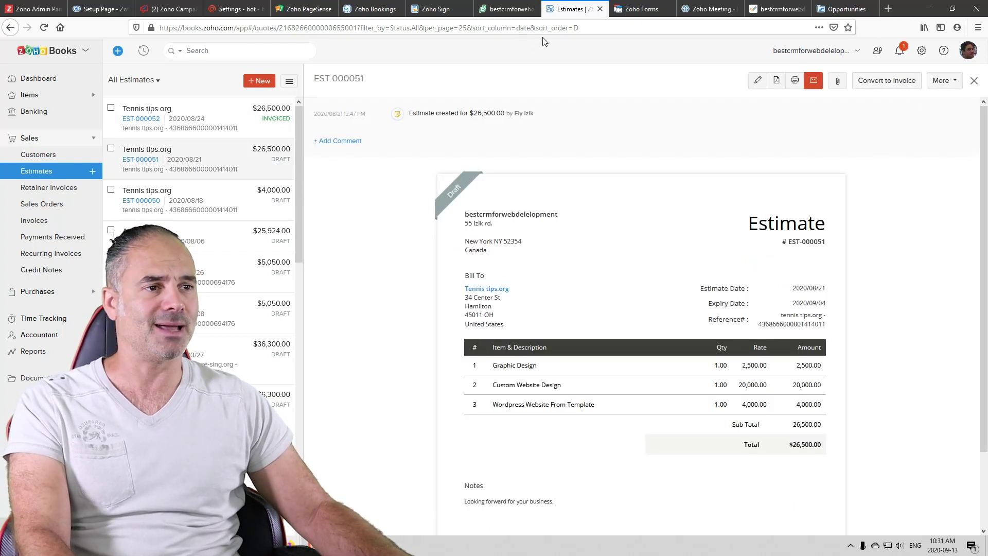
Step: Return to the Opportunites Blueprint in Zoho CRM, view its final stages and open the Create Projects transition
key(ctrl+2)
drag(584, 275, 545, 176)
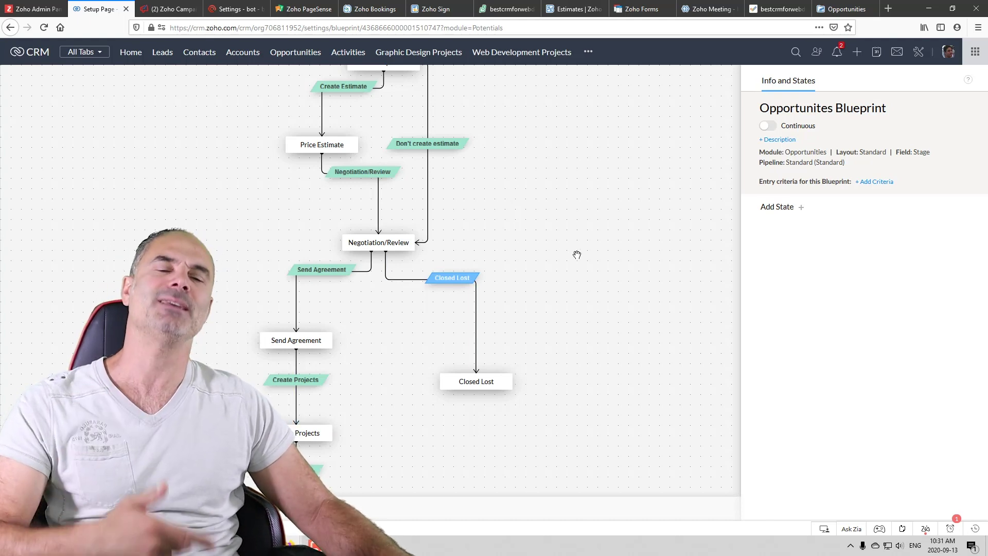
drag(560, 277, 573, 185)
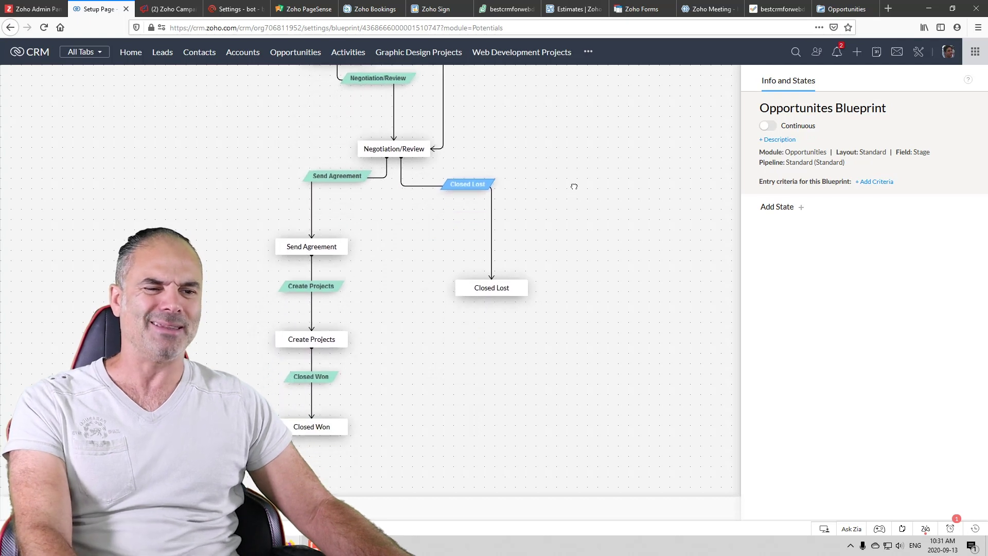
click(326, 284)
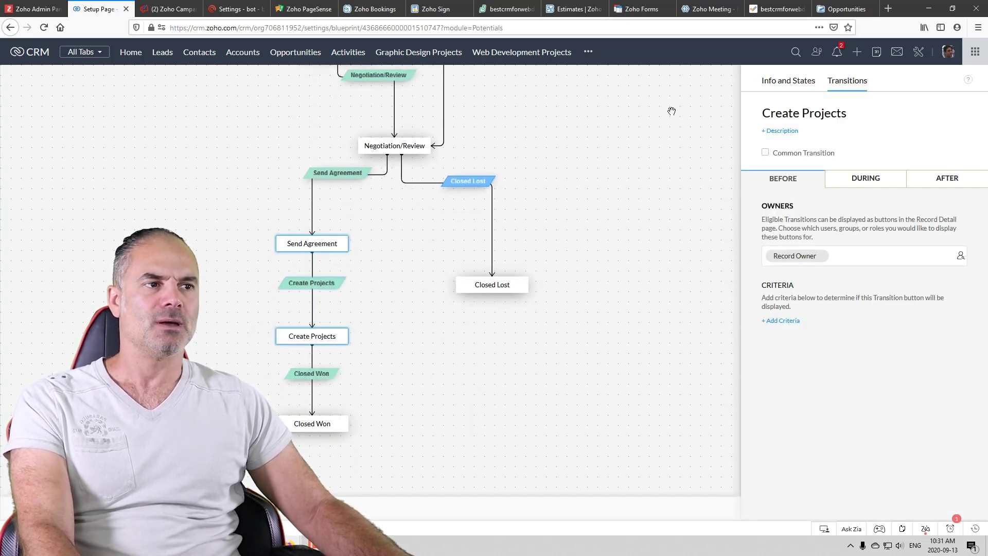
Step: Switch to Zoho Projects, open the Websites Content Template from the project templates and view its tasks
click(781, 9)
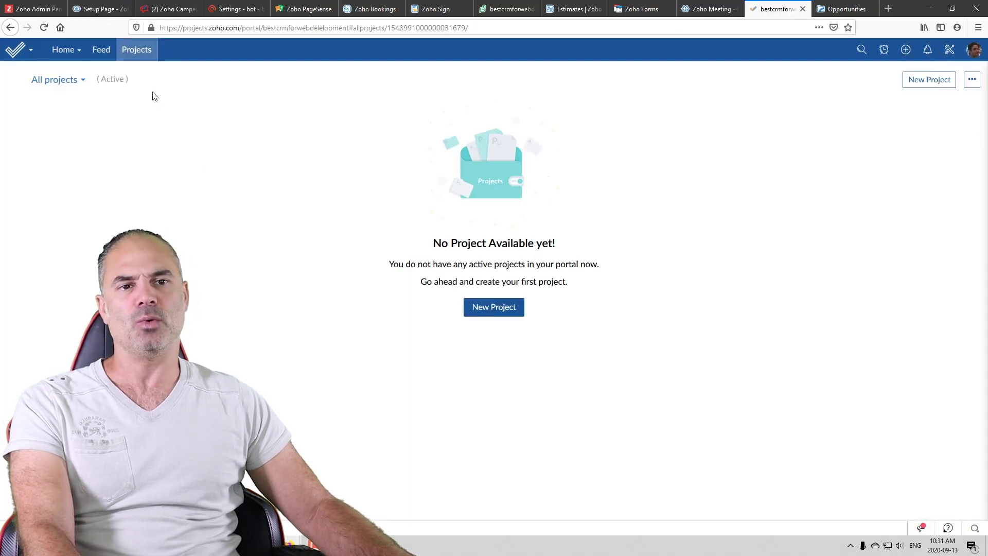
click(105, 10)
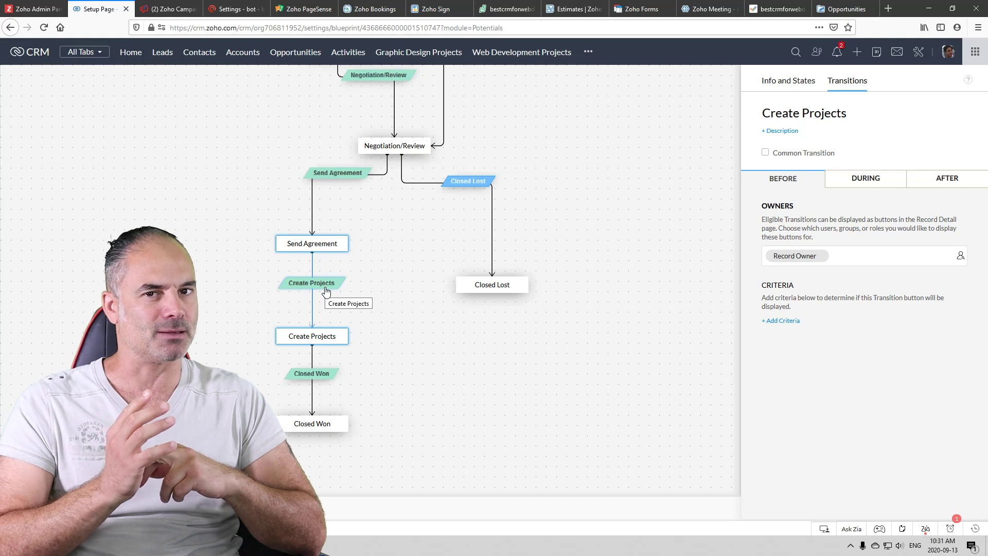
click(777, 9)
click(949, 49)
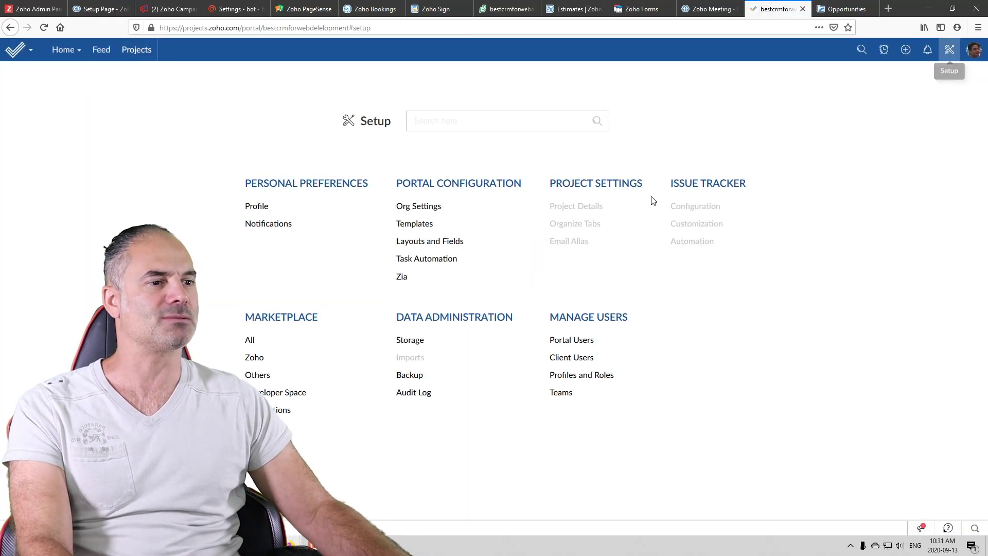
click(423, 223)
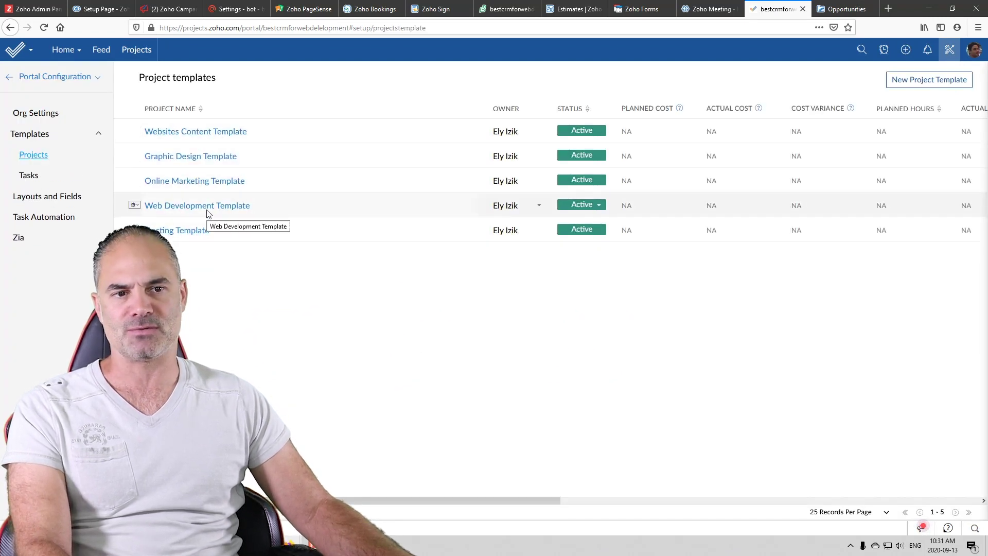
click(217, 132)
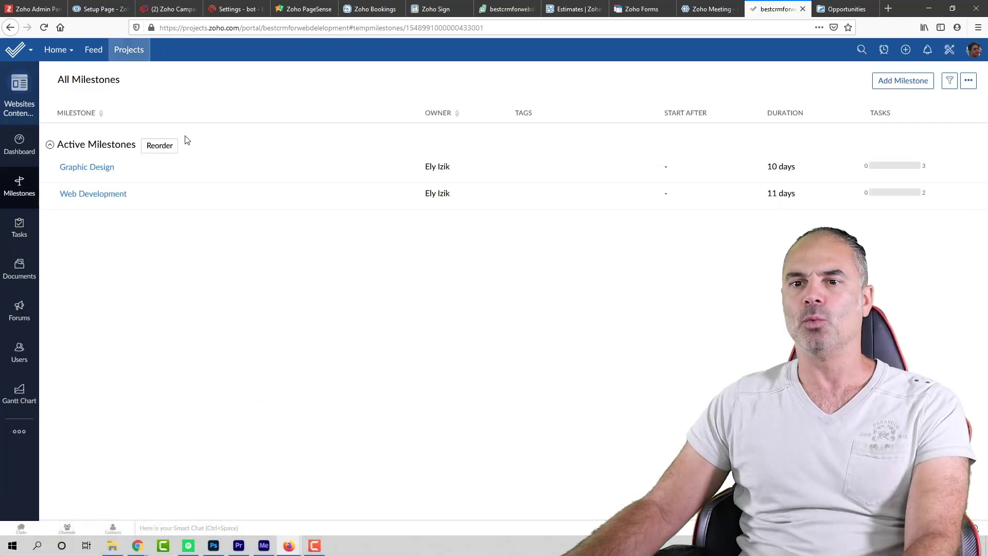
click(19, 226)
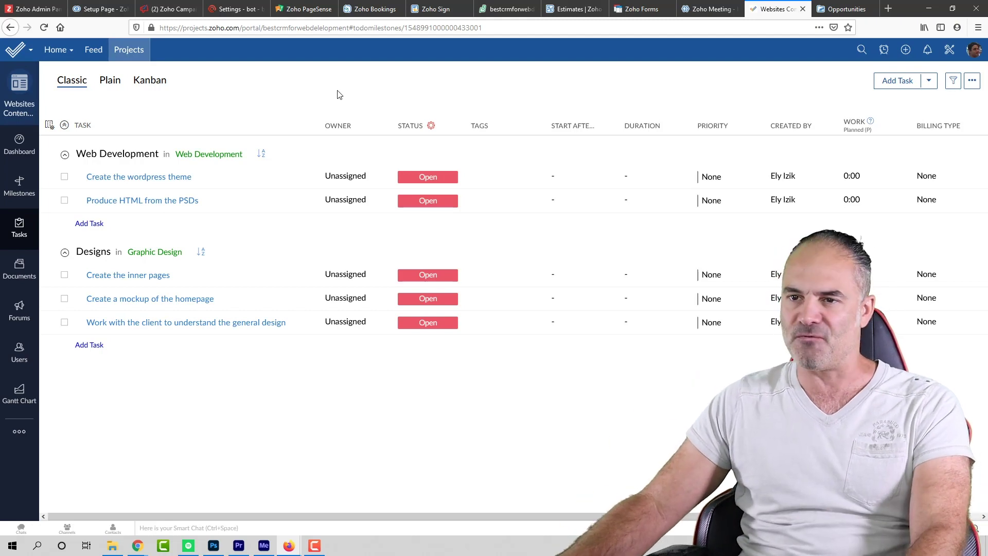
Step: Switch to Zoho Campaigns, open the Contacts mailing list and view its segments
click(175, 9)
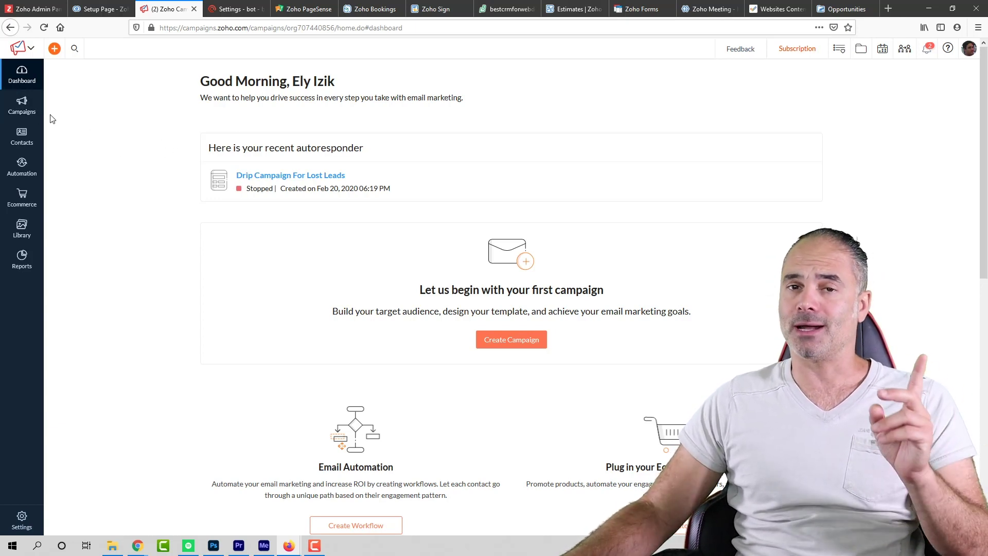
click(23, 137)
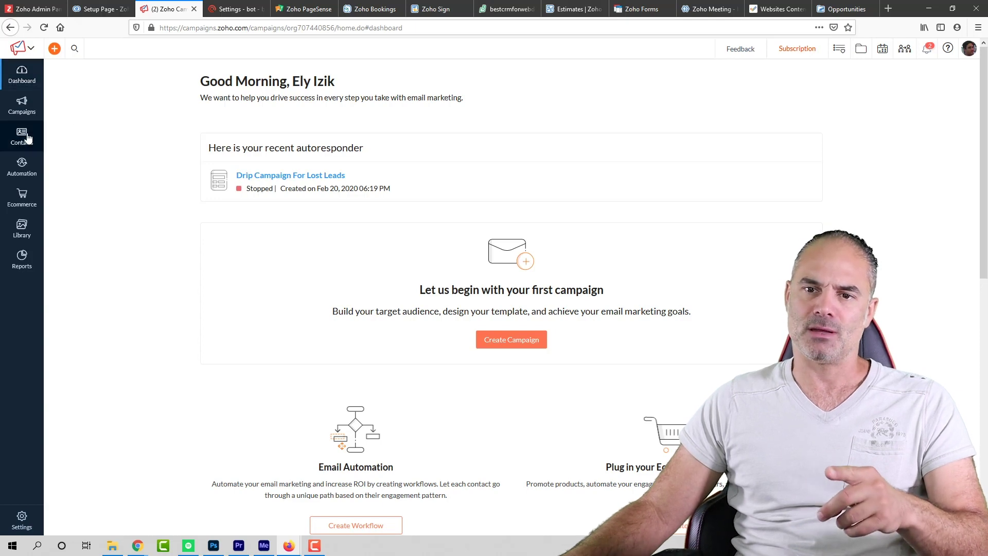
click(72, 157)
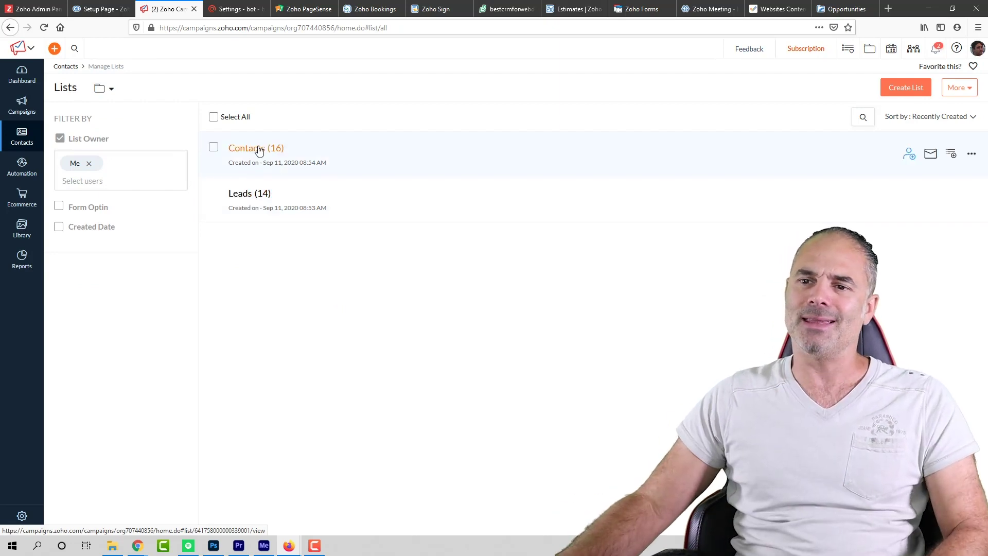
click(259, 150)
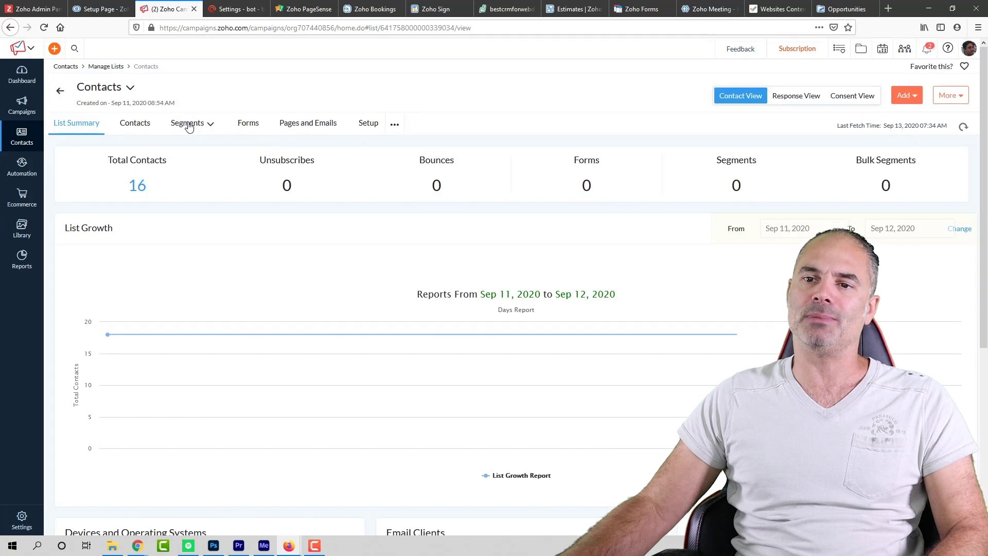
click(190, 129)
click(187, 146)
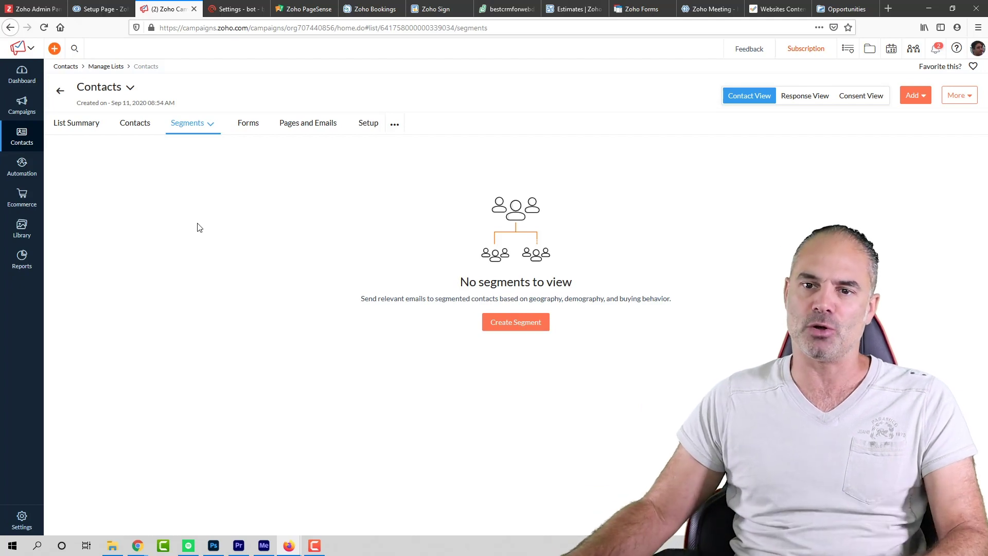
Step: Choose Sales in the Tutka chat on the Toronto Website Design site, review the conversation and return to the bot settings in Zoho SalesIQ
click(236, 9)
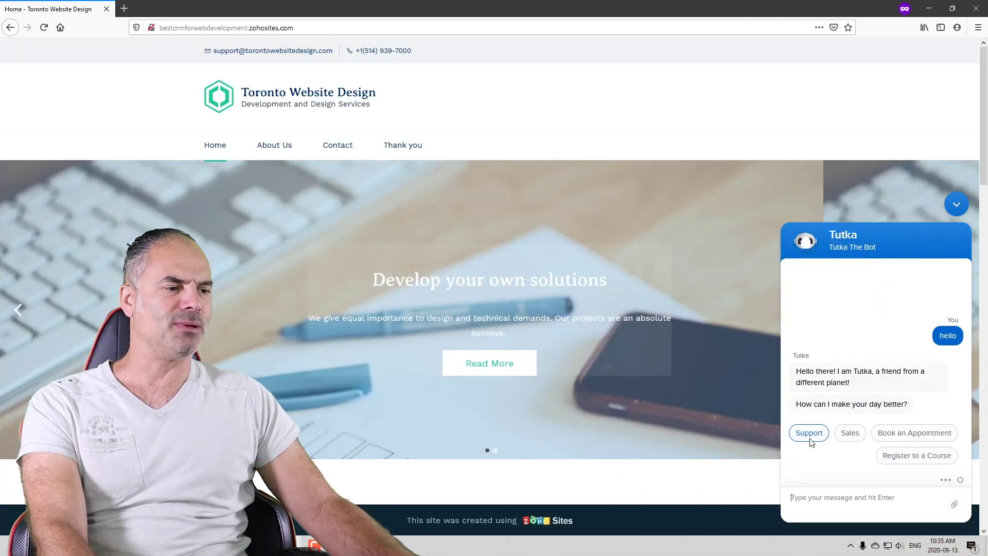
click(810, 435)
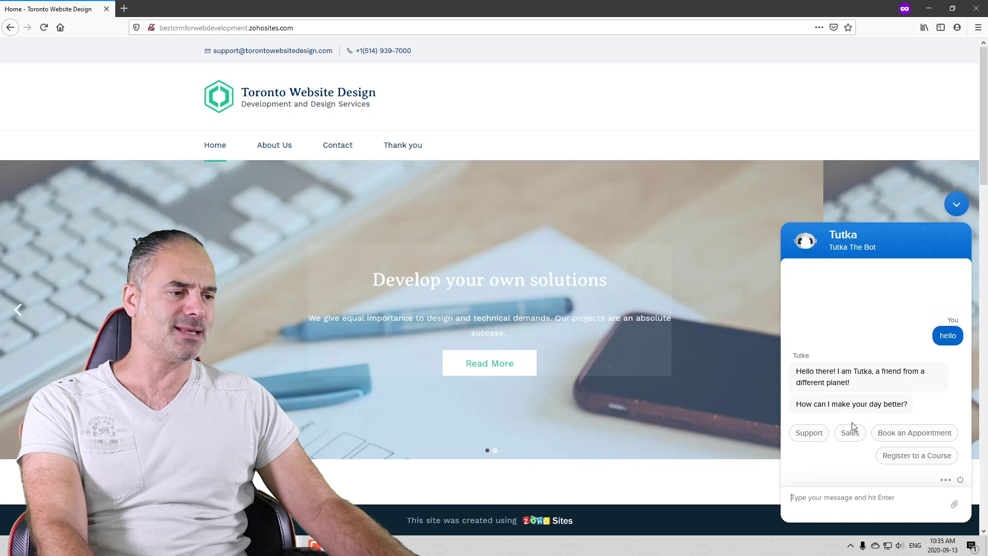
click(852, 435)
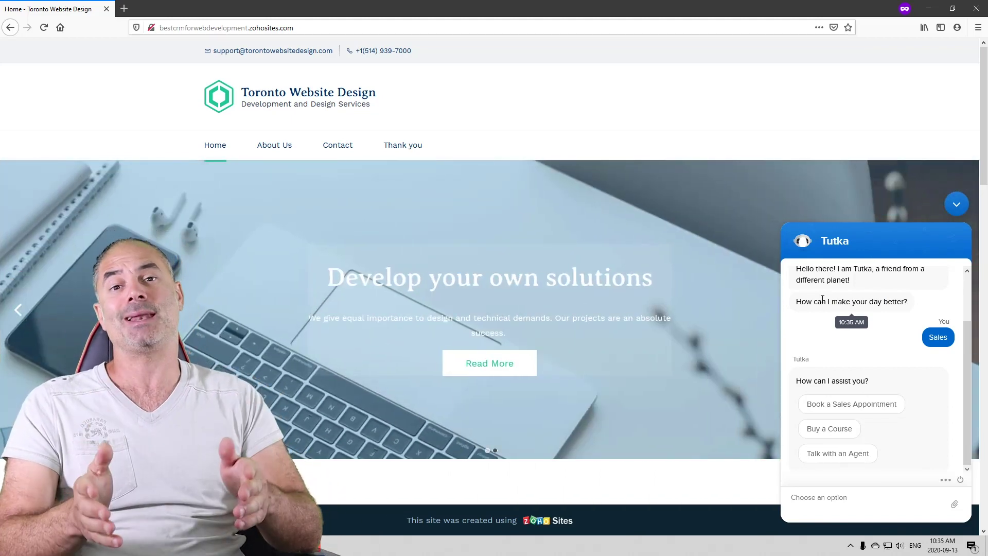
scroll(896, 312, up, 2)
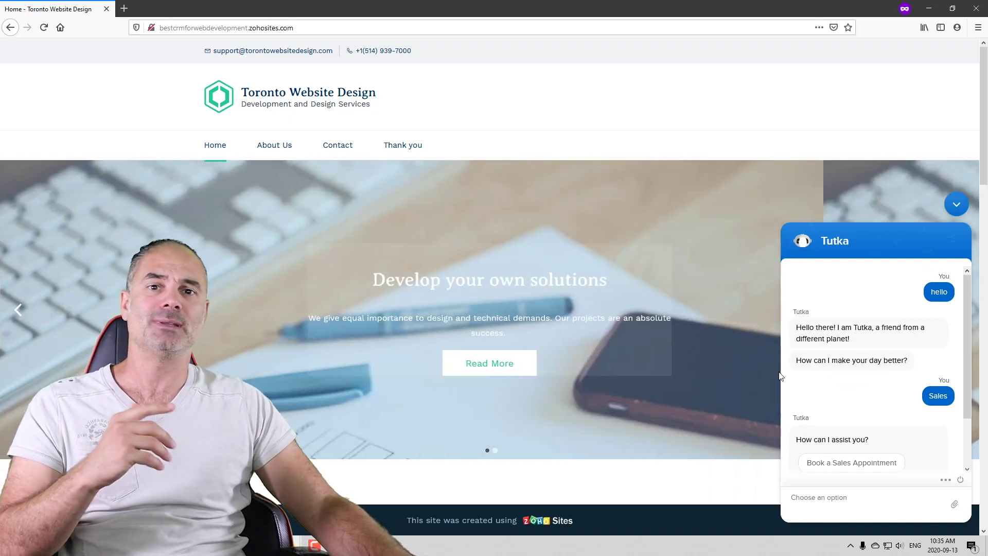
scroll(793, 364, down, 3)
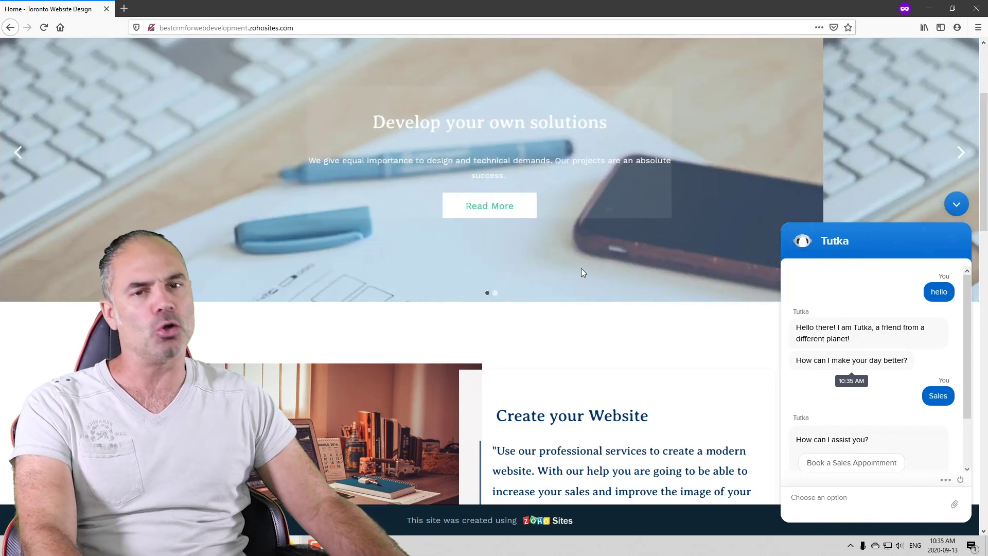
key(alt)
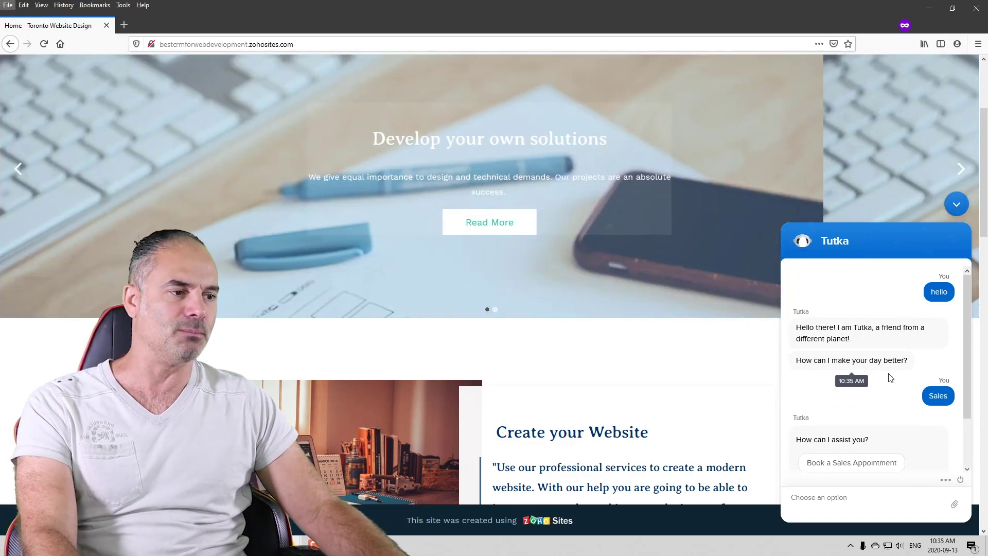
key(alt)
scroll(883, 312, down, 2)
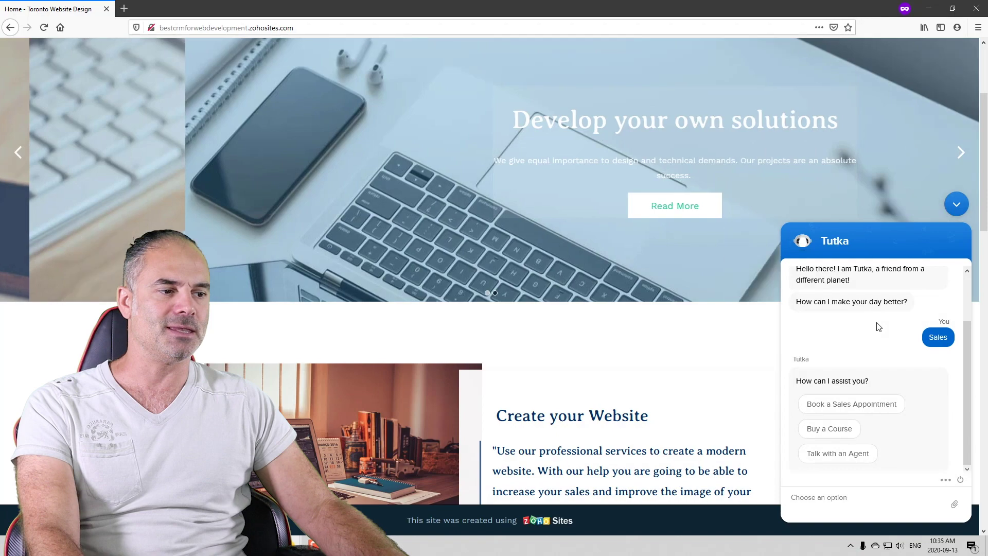
key(alt+Tab)
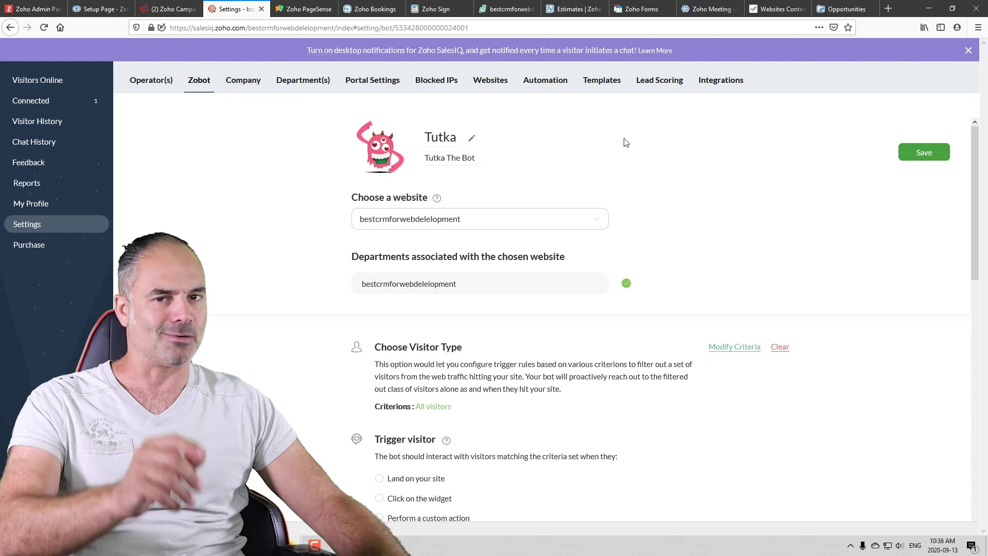
Step: Switch to Zoho PageSense, open the heatmap report for bestcrmforwebdevelopment.zohosites.com and examine the click activity down the whole page
click(298, 10)
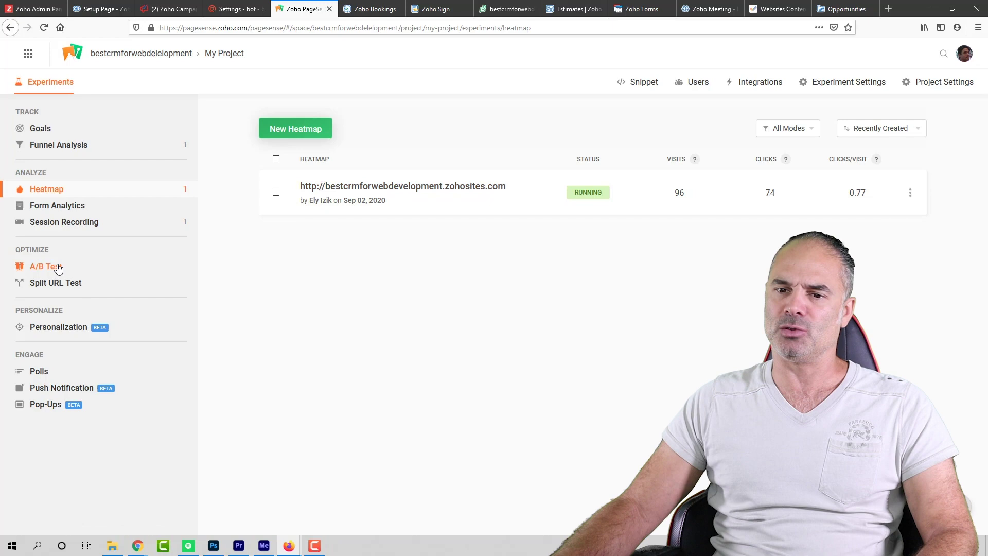
click(410, 189)
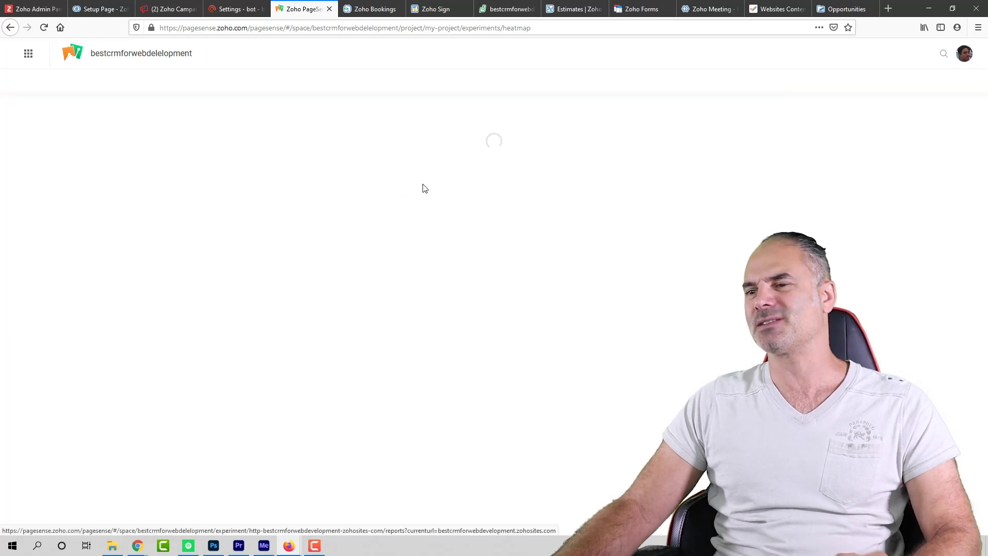
click(279, 153)
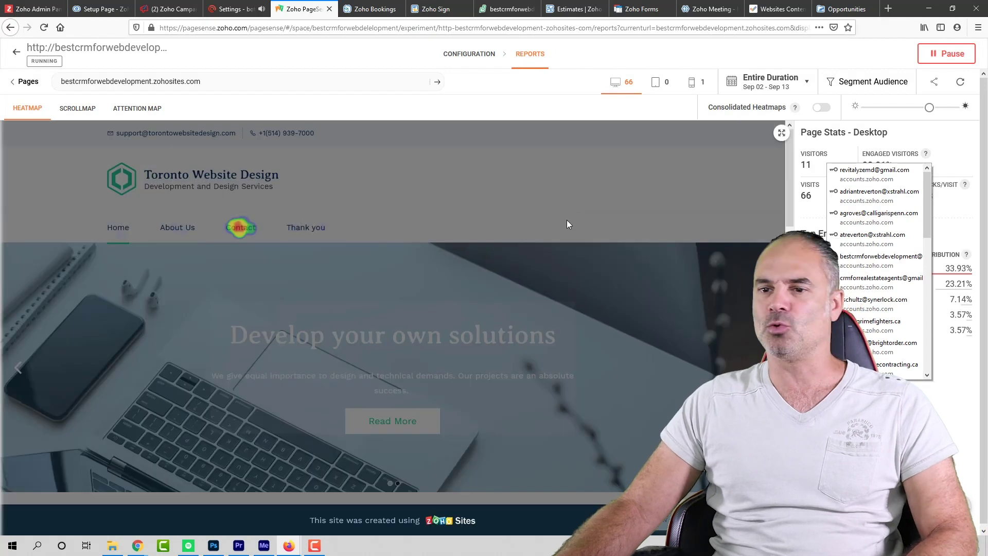
scroll(496, 257, down, 7)
scroll(723, 338, down, 7)
scroll(722, 336, down, 10)
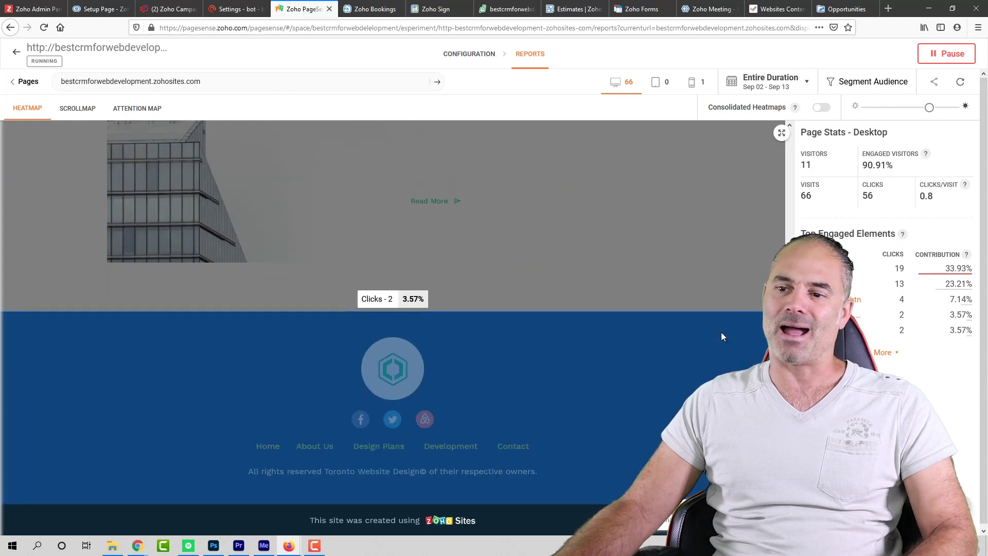
scroll(721, 332, up, 12)
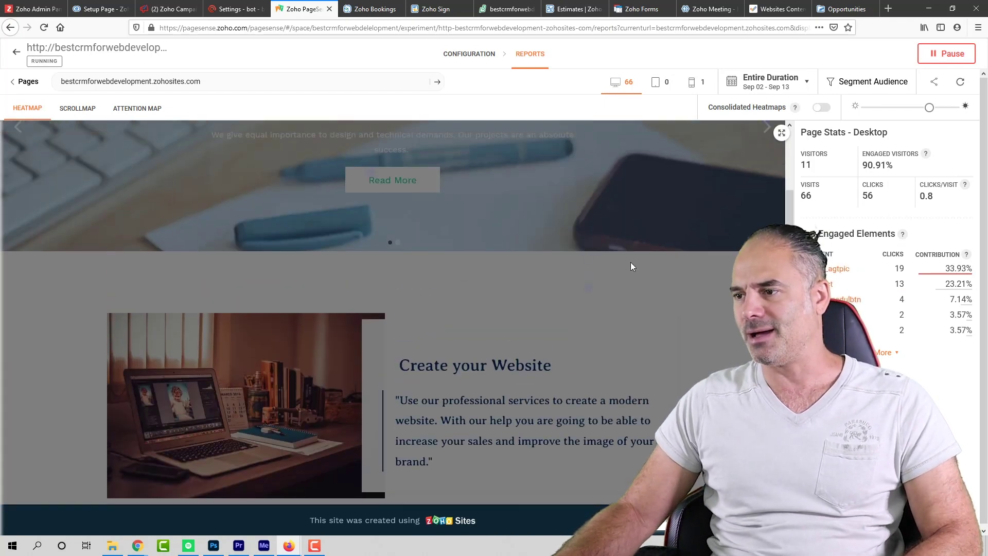
scroll(632, 262, up, 6)
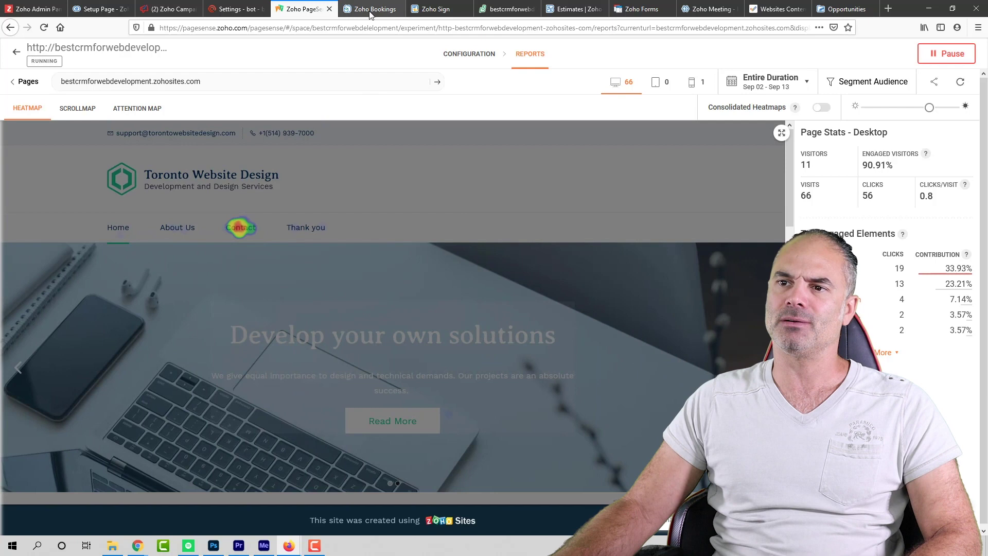
Step: Switch to Zoho Bookings, view the Web Development workspace's customer booking page and return to the bookings calendar
click(370, 10)
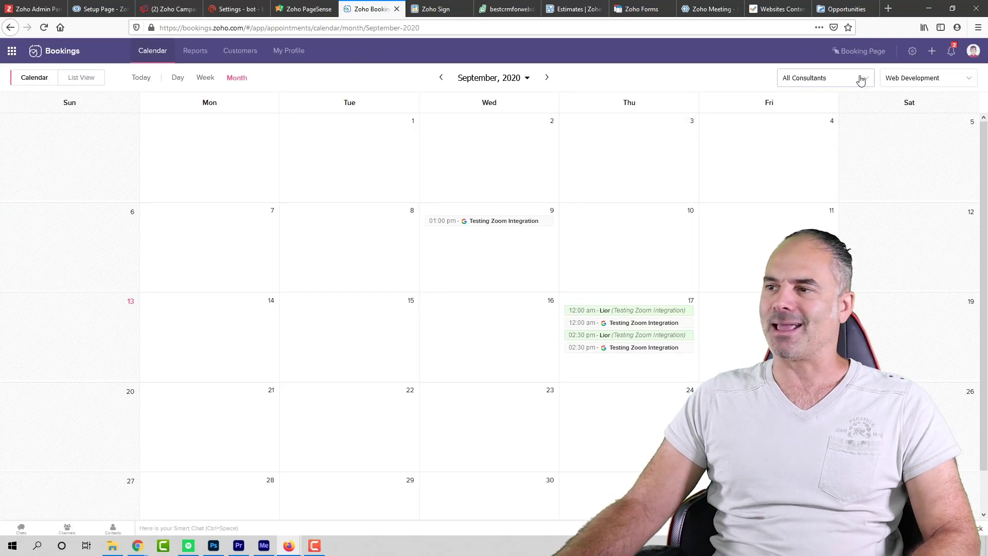
click(875, 51)
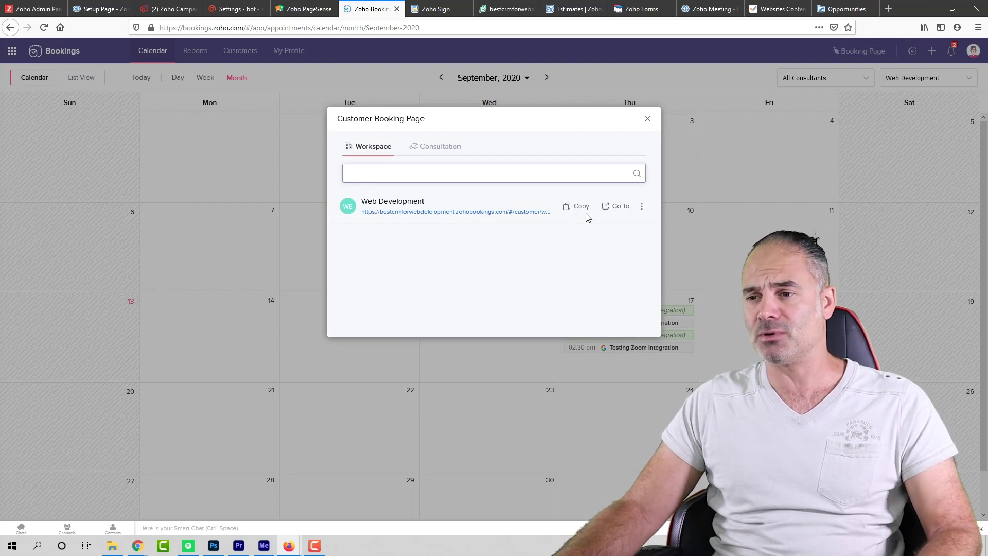
click(535, 212)
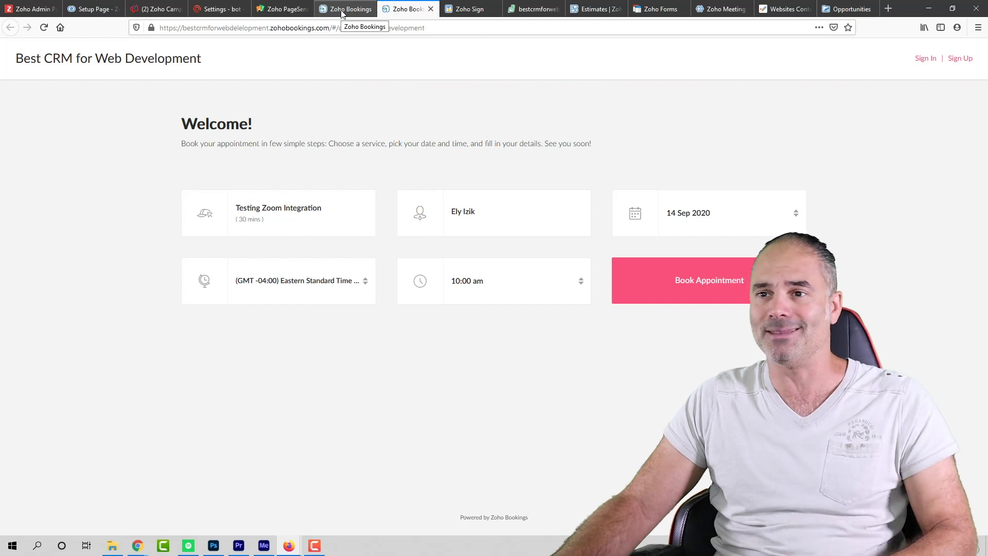
click(341, 10)
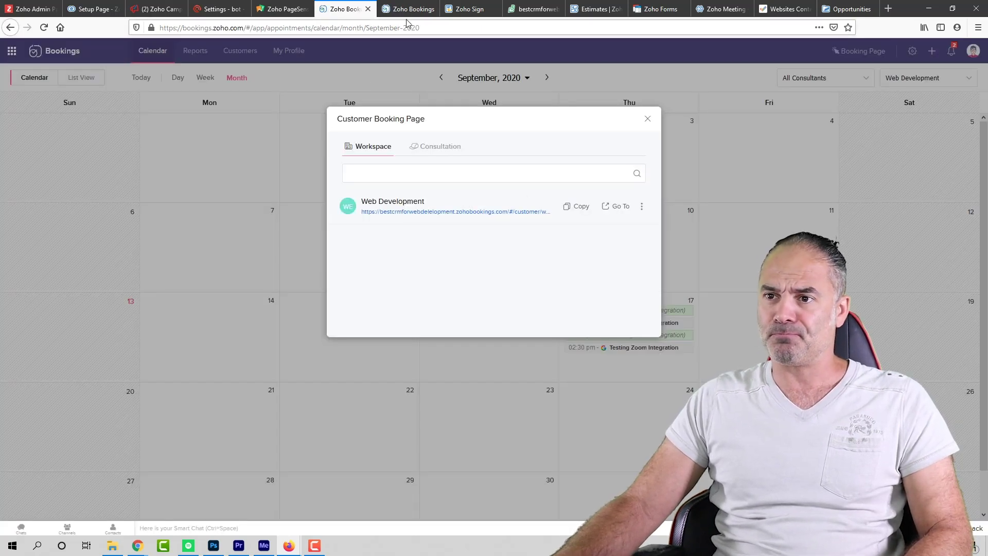
Step: View the Zoho Sign dashboard, switch to the Opportunities blueprint in Zoho CRM and examine its stages from Qualification to Negotiation/Review
click(453, 12)
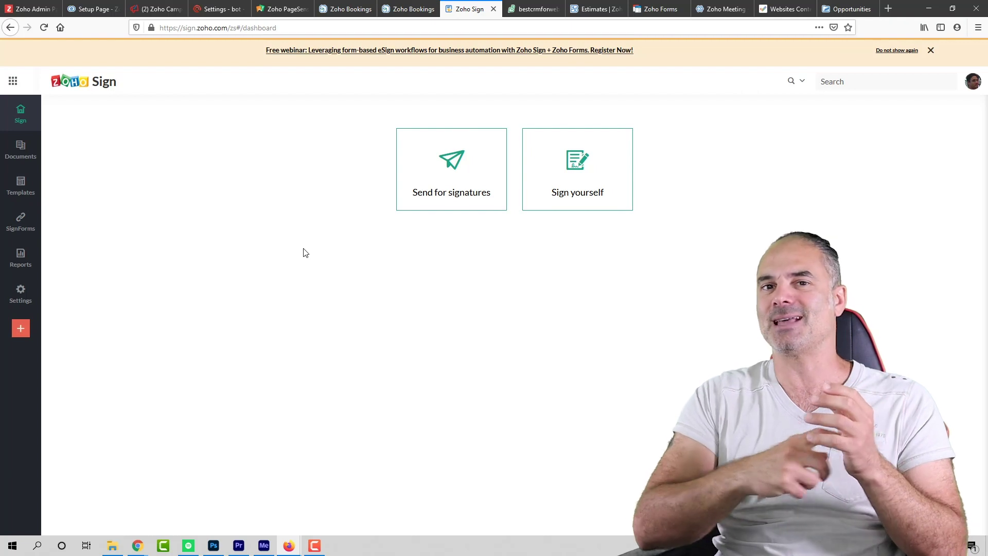
click(90, 9)
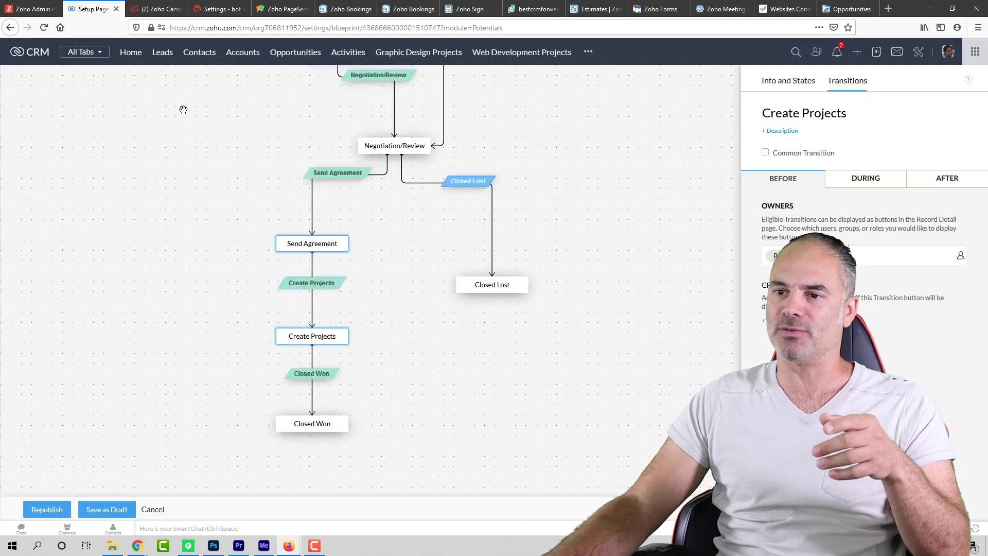
drag(585, 210, 569, 247)
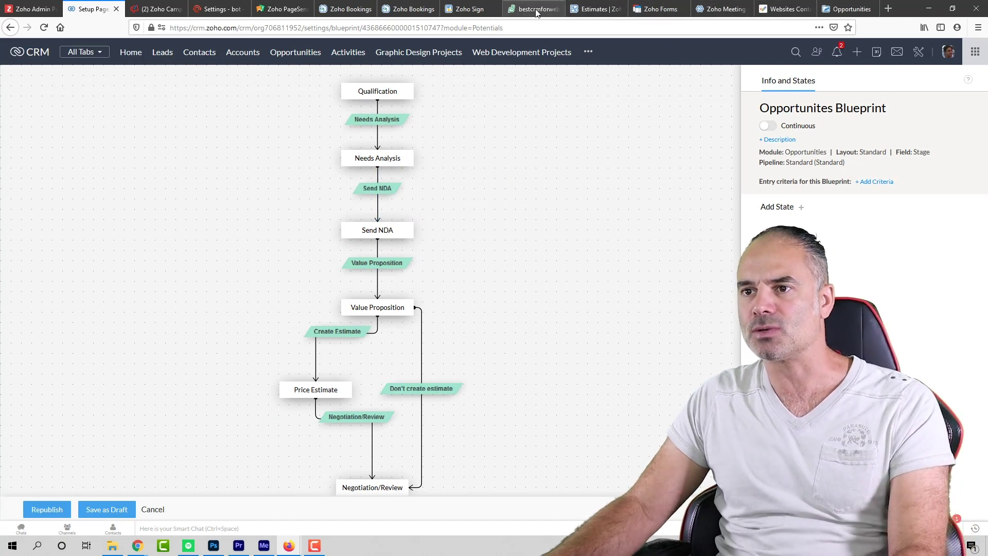
Step: Switch to Zoho Sign and open the Non-Disclosure Agreement template's document in the template editor
click(466, 9)
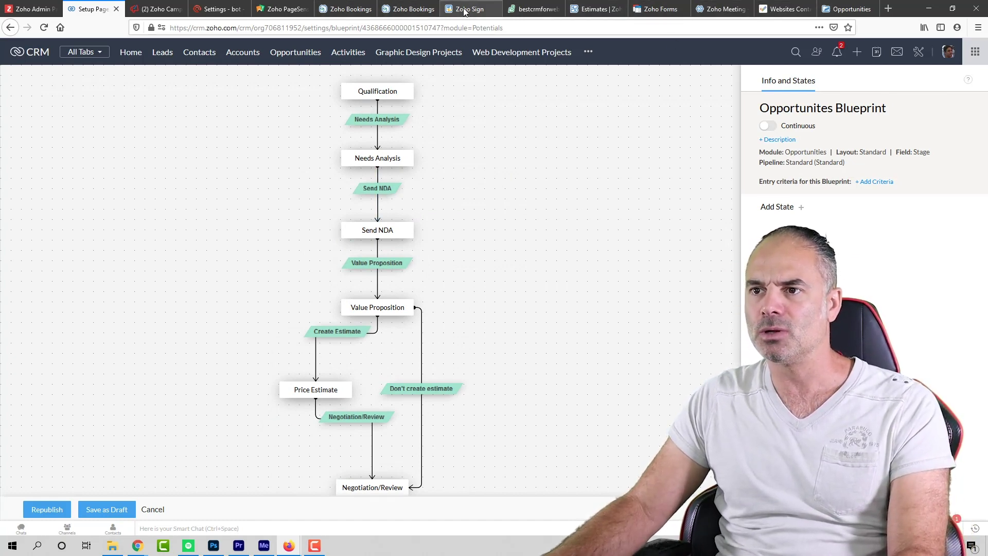
click(26, 192)
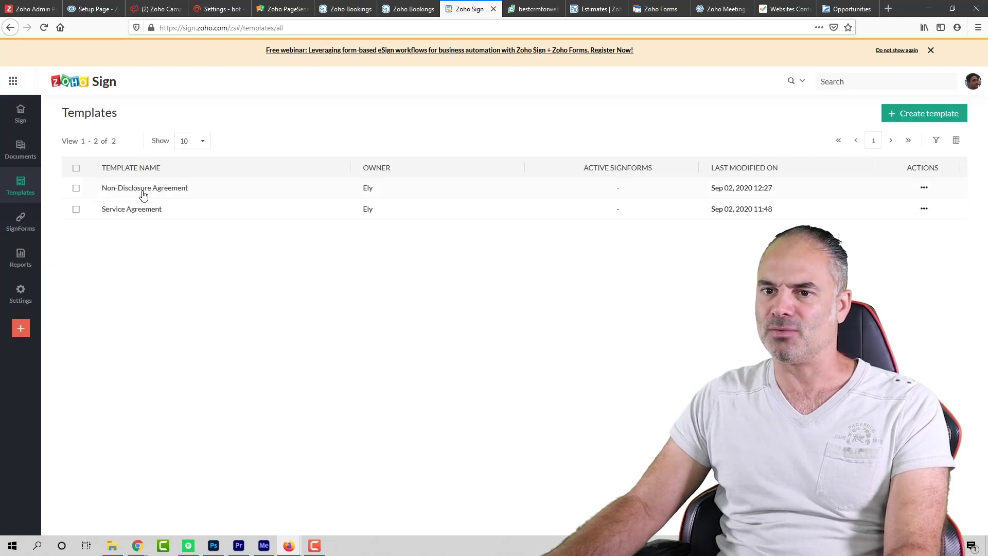
click(921, 188)
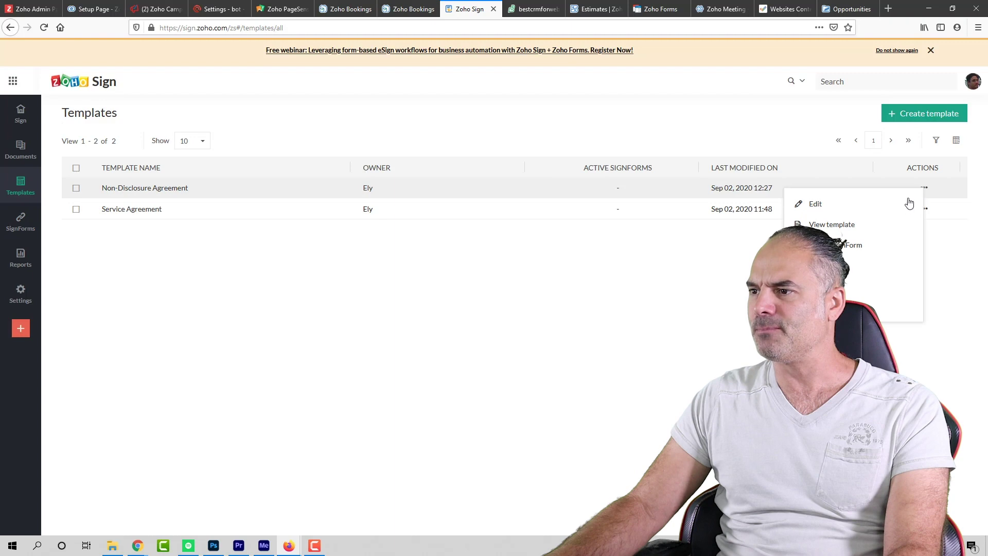
click(852, 205)
scroll(159, 457, down, 3)
click(133, 495)
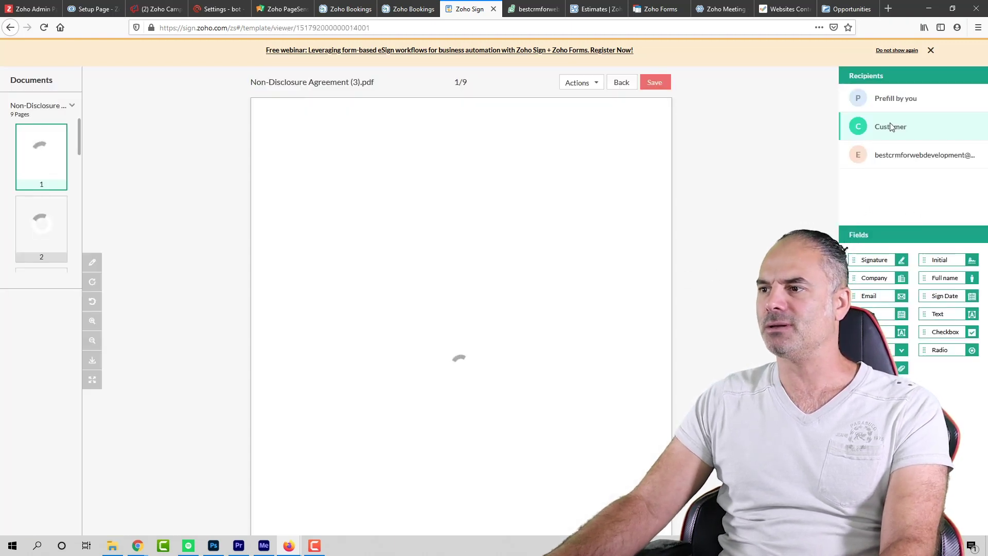
Step: Select the Prefill by you recipient and examine its fields on the first page of the Non-Disclosure Agreement
click(909, 99)
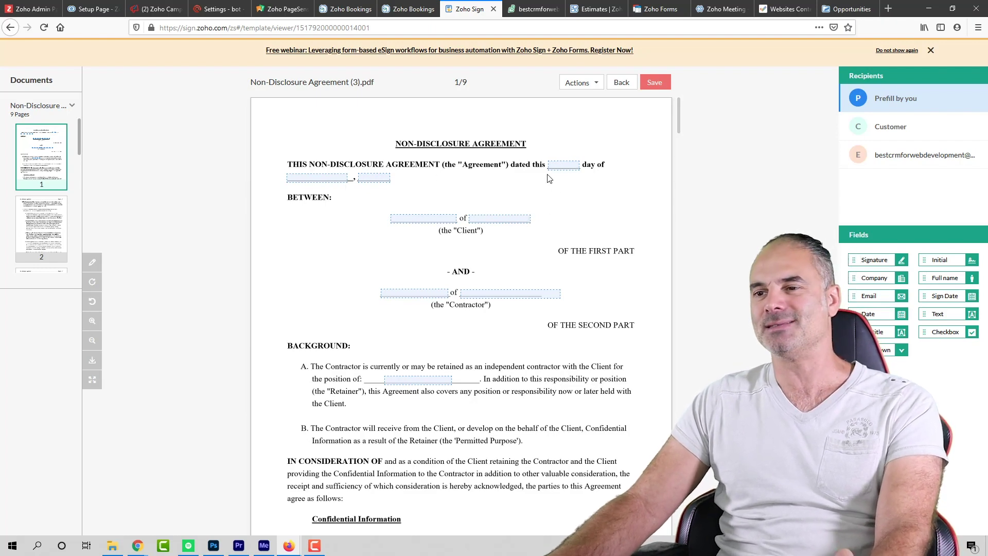
scroll(547, 246, down, 1)
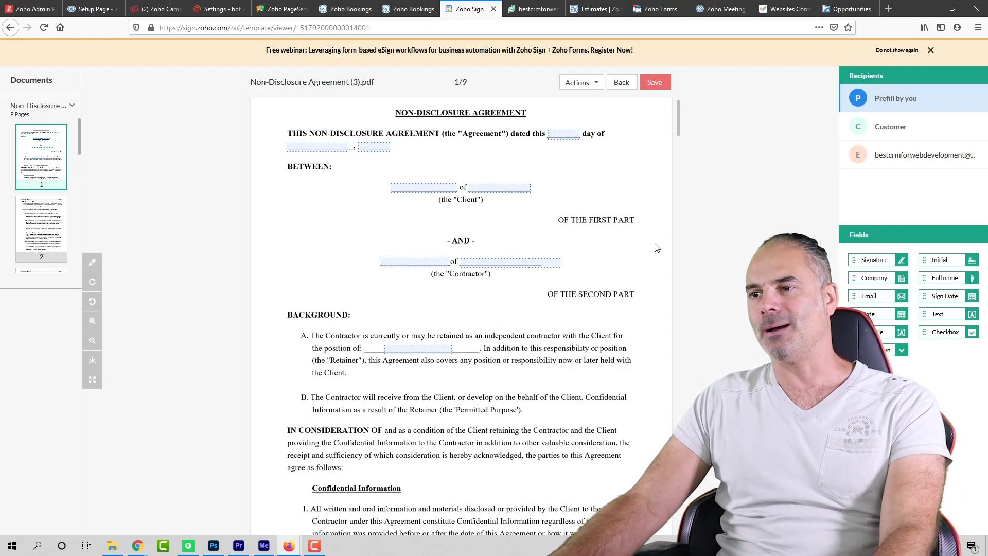
scroll(657, 248, up, 1)
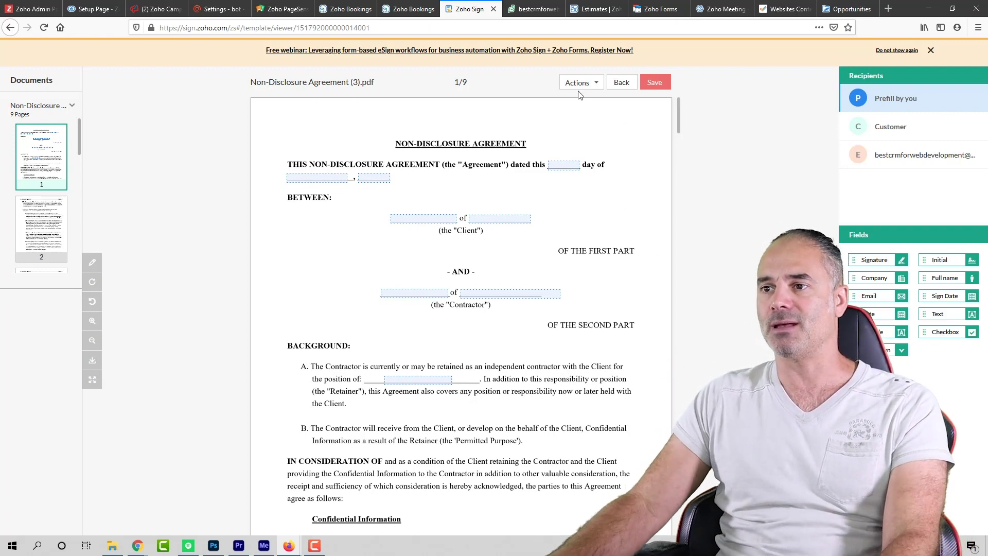
Step: Switch to Zoho Desk, reload its home page, review the All Tickets list and open the ticket "Not getting enough views on the website"
click(534, 10)
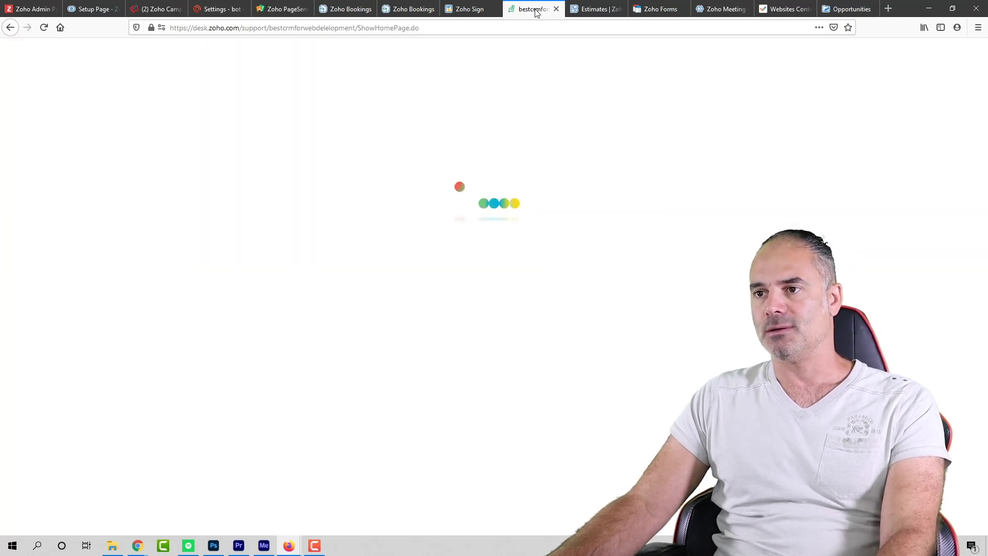
click(380, 30)
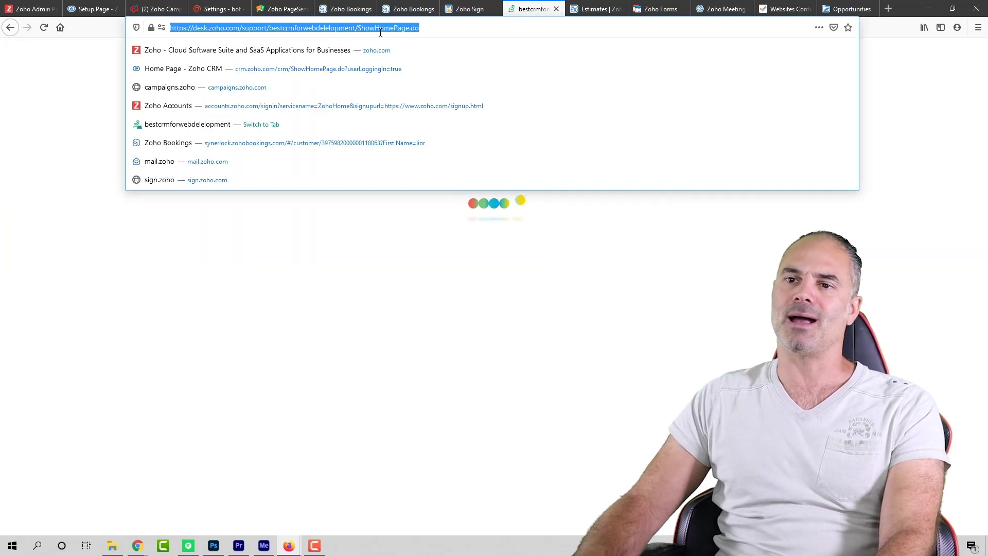
key(Return)
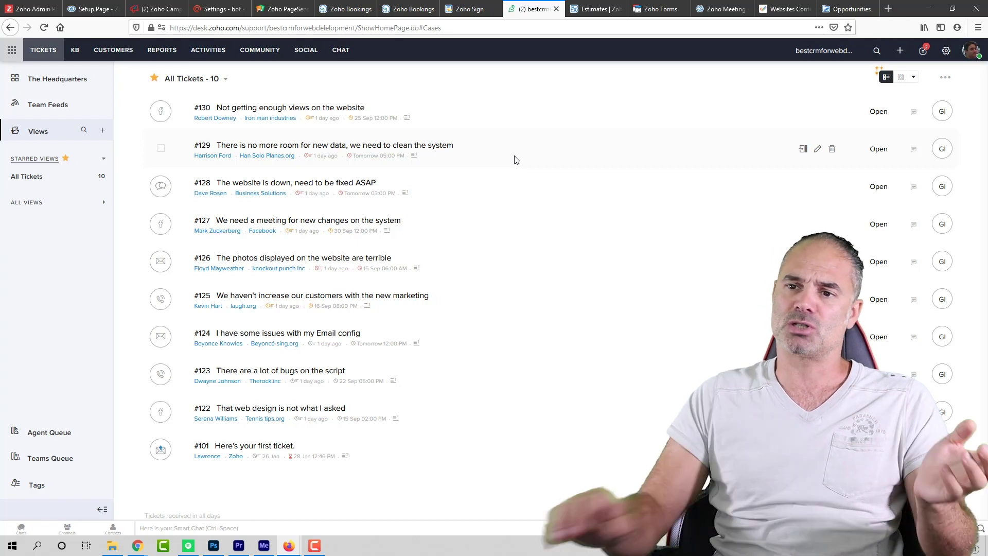
mouse_move(330, 162)
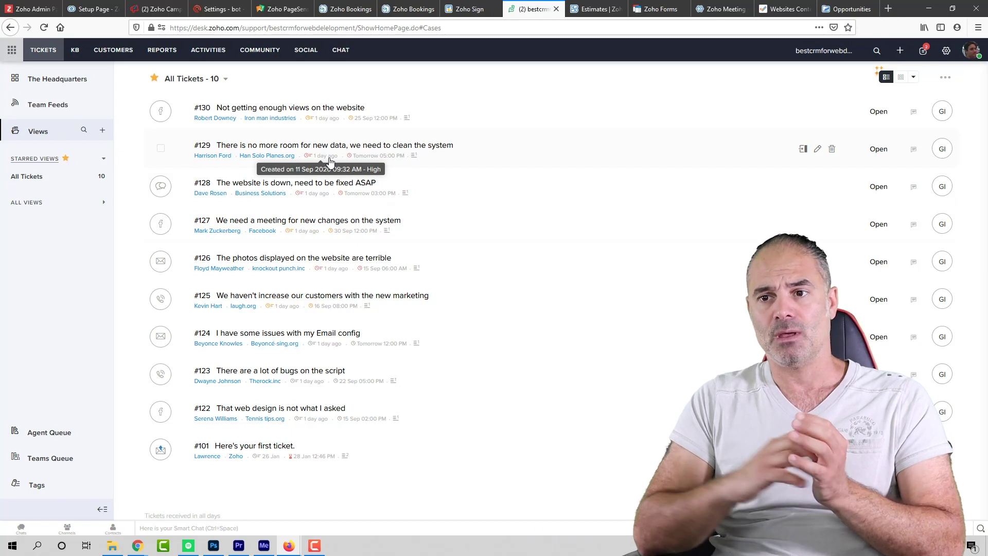
click(337, 108)
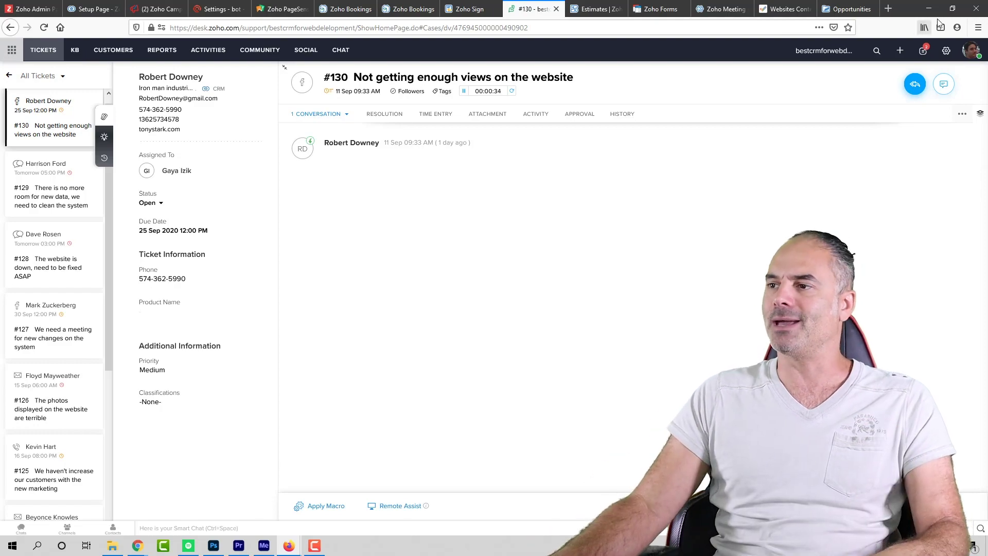
Step: Open the Escalate (SLA) automation settings in Zoho Desk and view the Gold SLAs rule
click(948, 53)
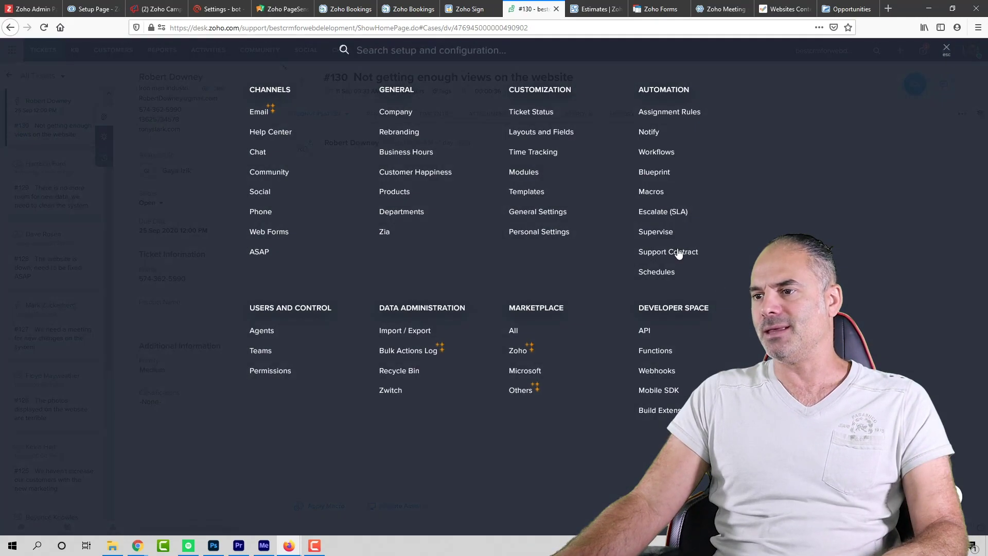
click(670, 212)
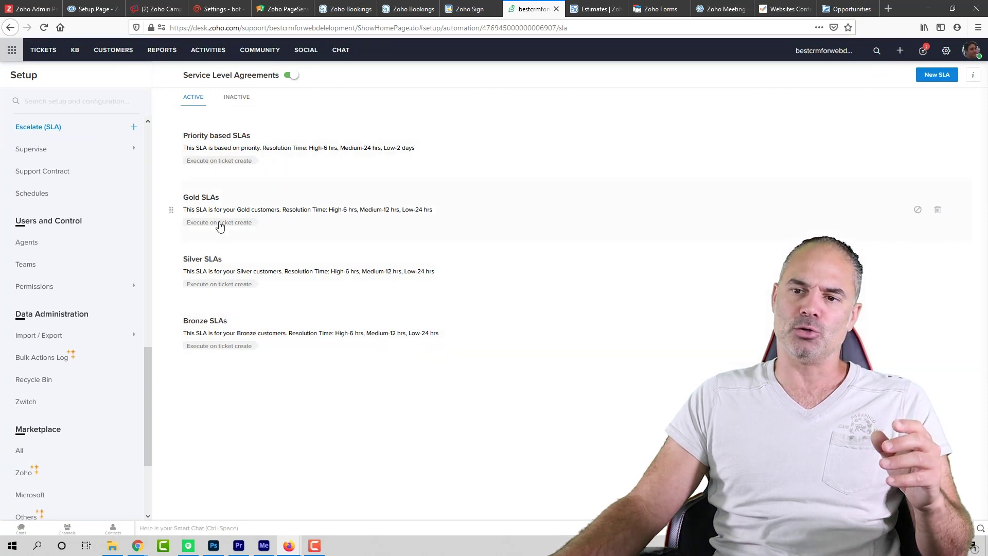
click(207, 199)
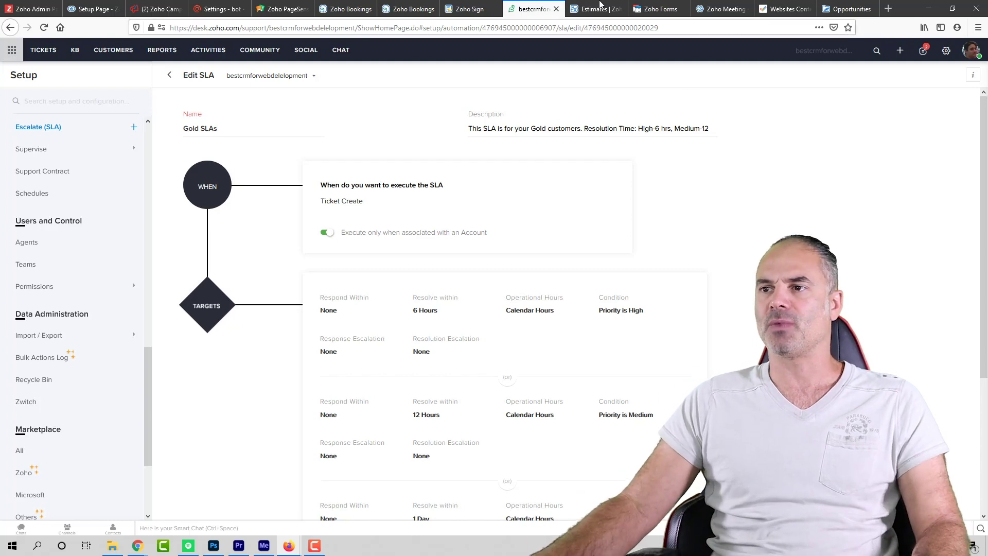
Step: Switch to Zoho Books and view the active items and the price lists
click(597, 9)
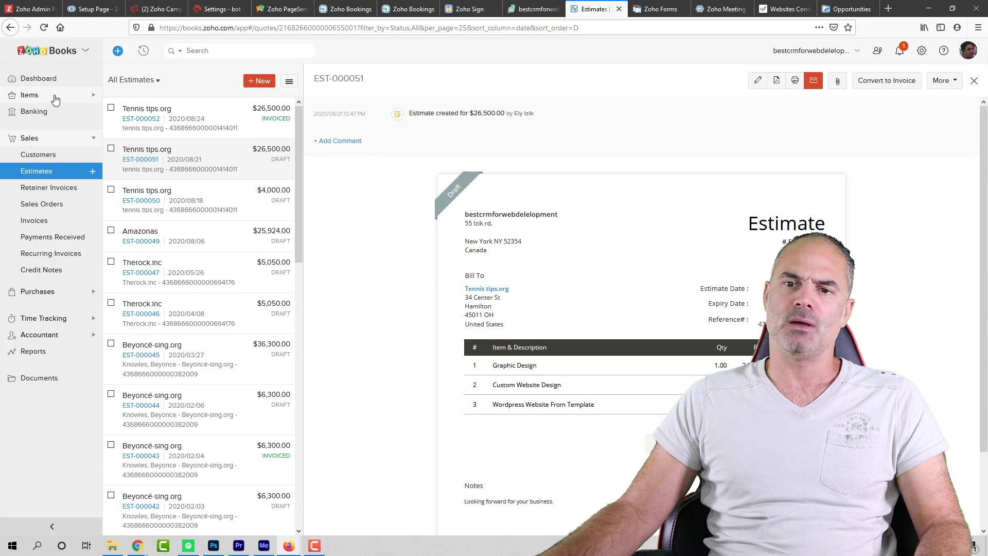
click(55, 97)
click(44, 113)
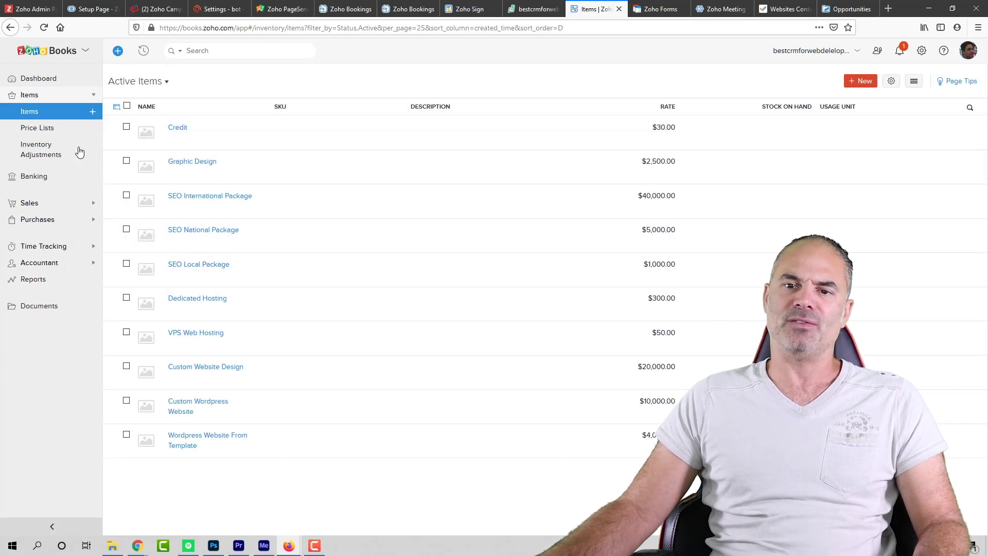
click(48, 130)
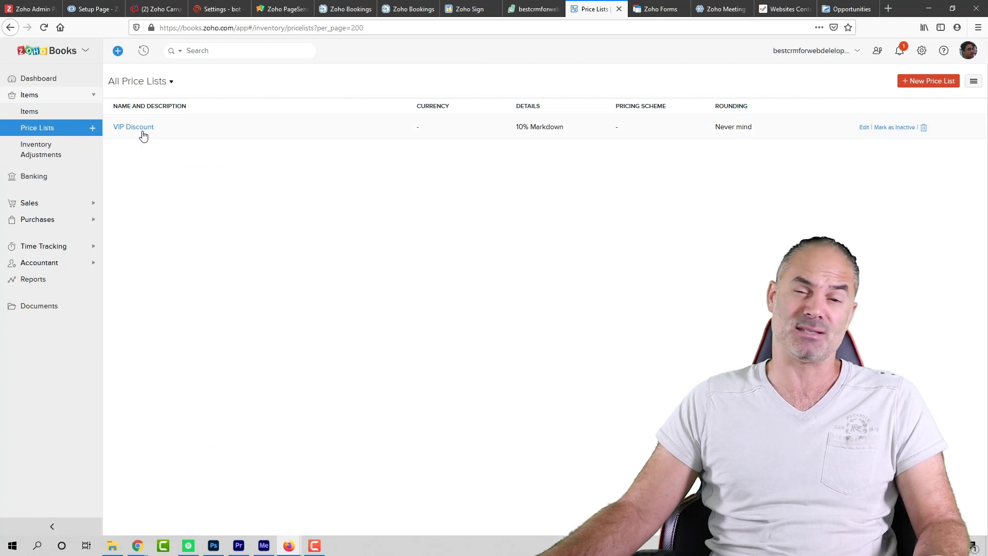
Step: View the Banking Overview in Zoho Books and show the modules under Sales and Purchases
click(60, 181)
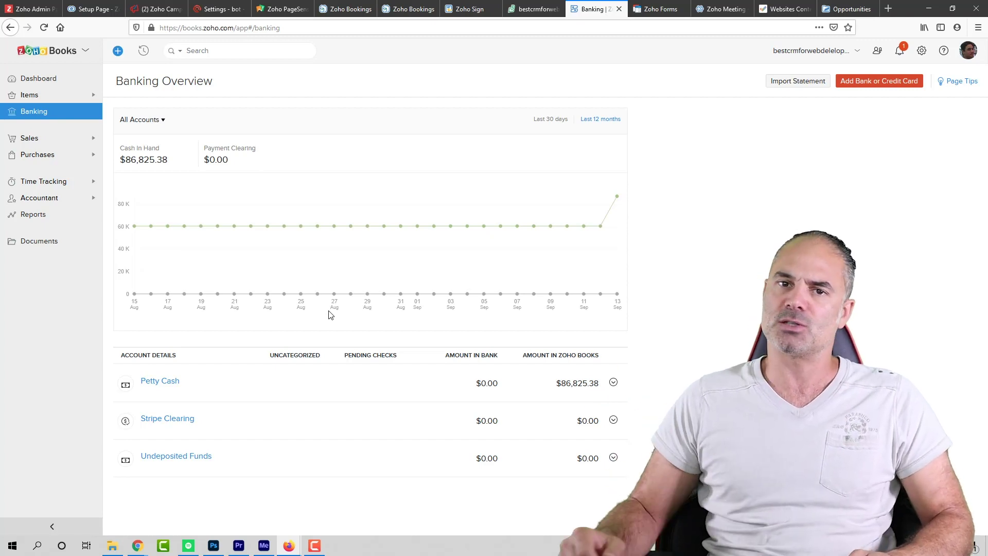
mouse_move(312, 288)
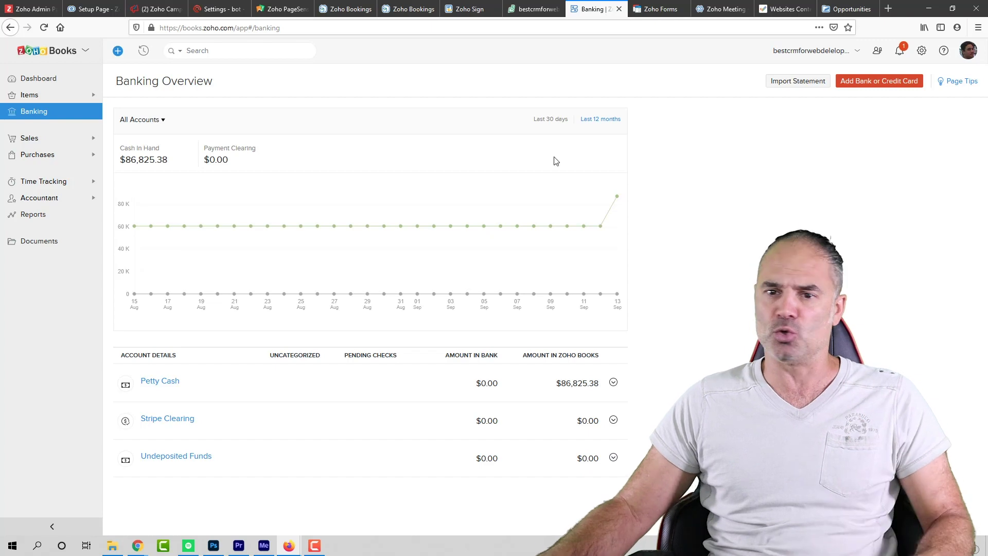
click(68, 140)
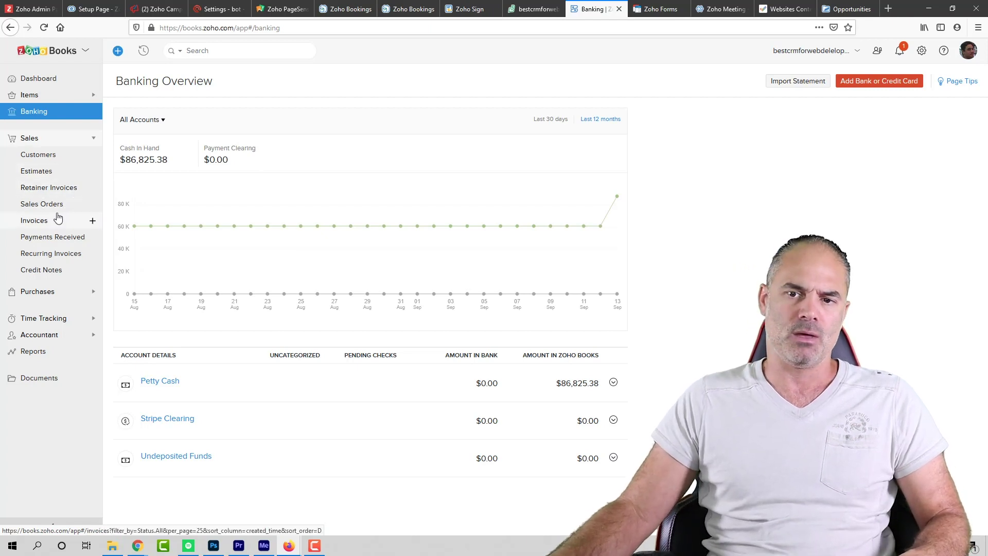
click(62, 294)
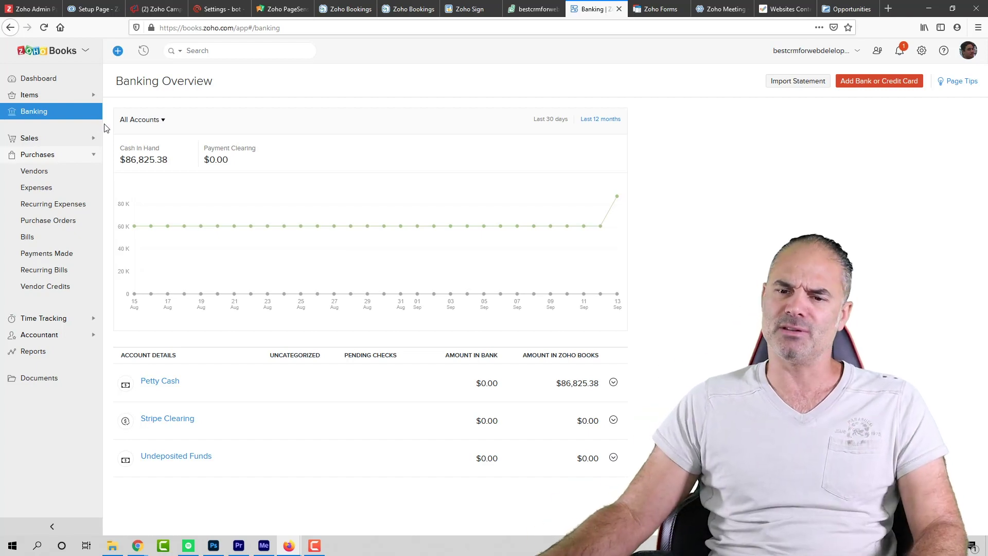
Step: Switch to Zoho Forms, view the live Client Details form and switch to the Zoho Meeting home page
click(657, 9)
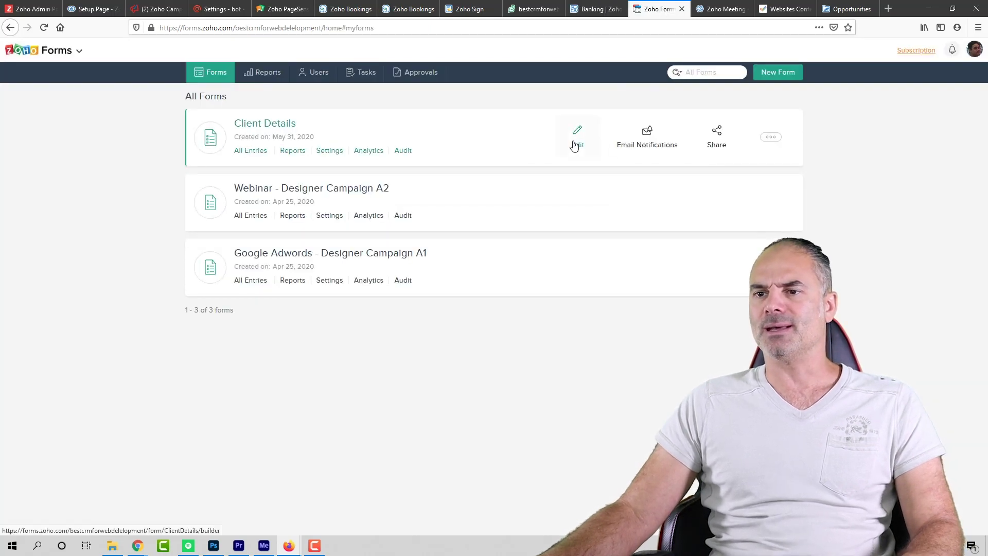
click(291, 125)
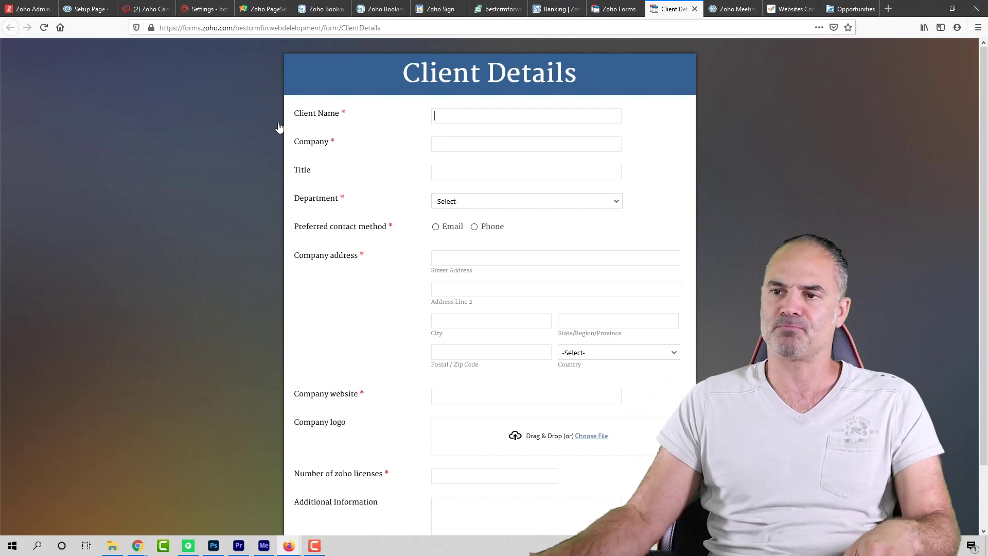
click(736, 10)
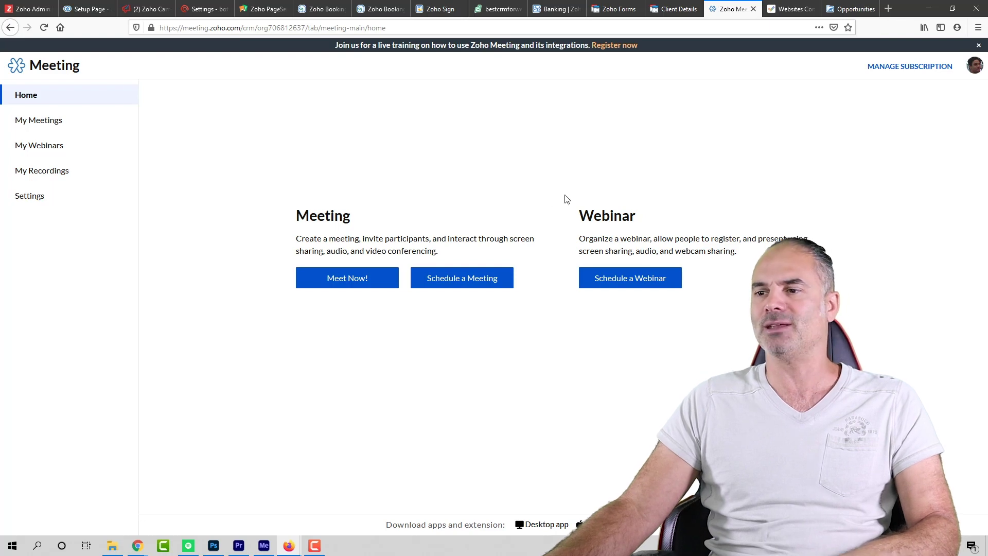
Step: Switch to Zoho Projects and check the status choices and owner field of the "Create the wordpress theme" task
click(790, 9)
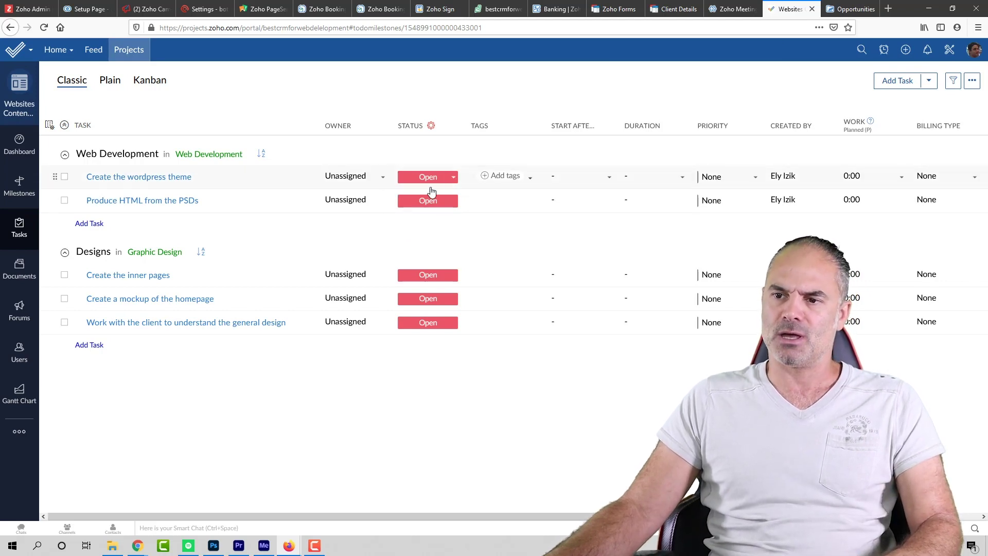
click(453, 177)
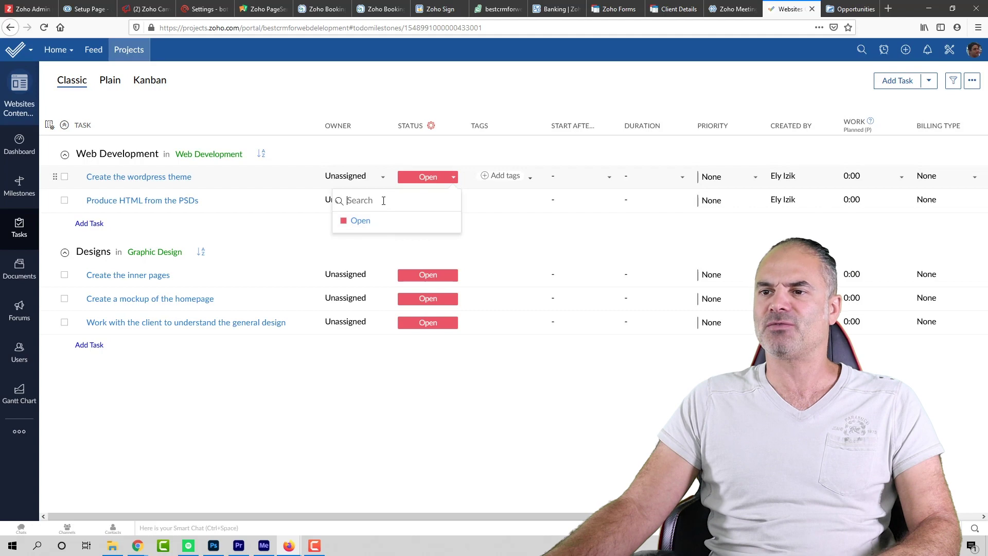
click(448, 97)
click(363, 177)
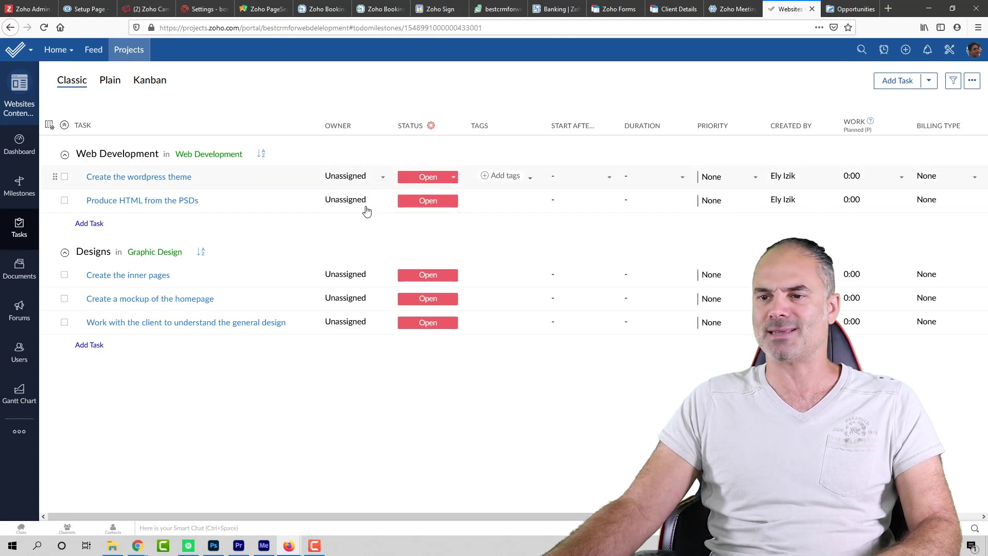
Step: Review the Web Development and Designs task lists in Zoho Projects and switch to the Opportunities page
click(450, 98)
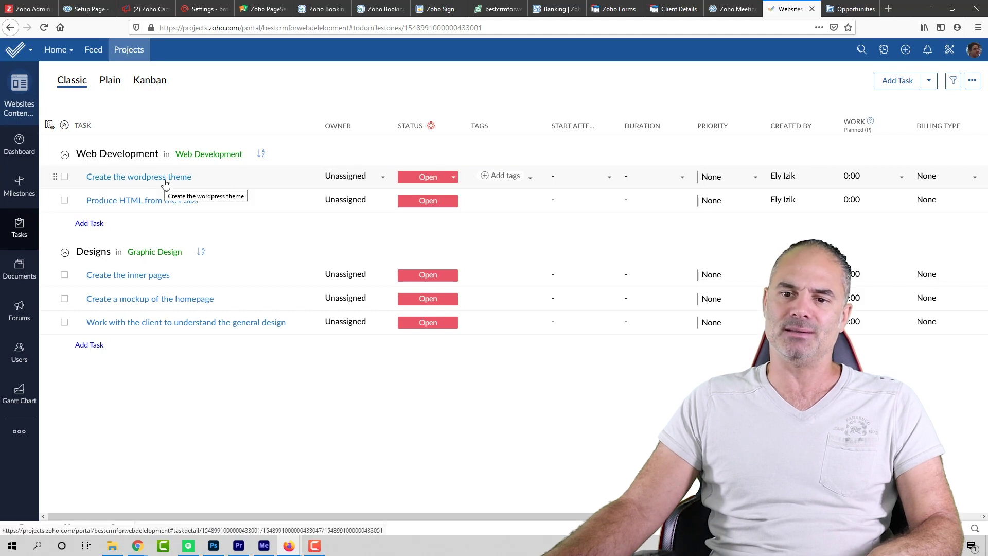
mouse_move(20, 431)
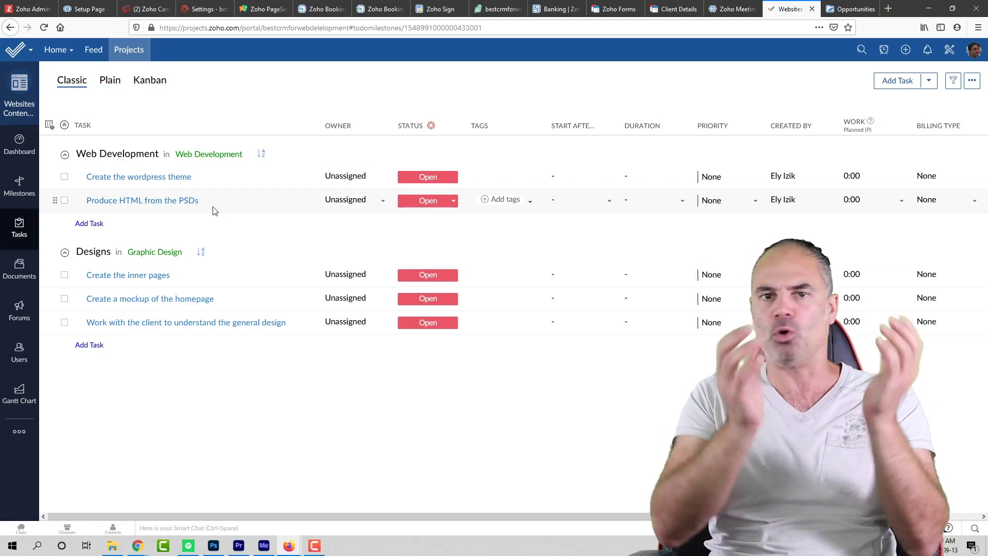
click(851, 8)
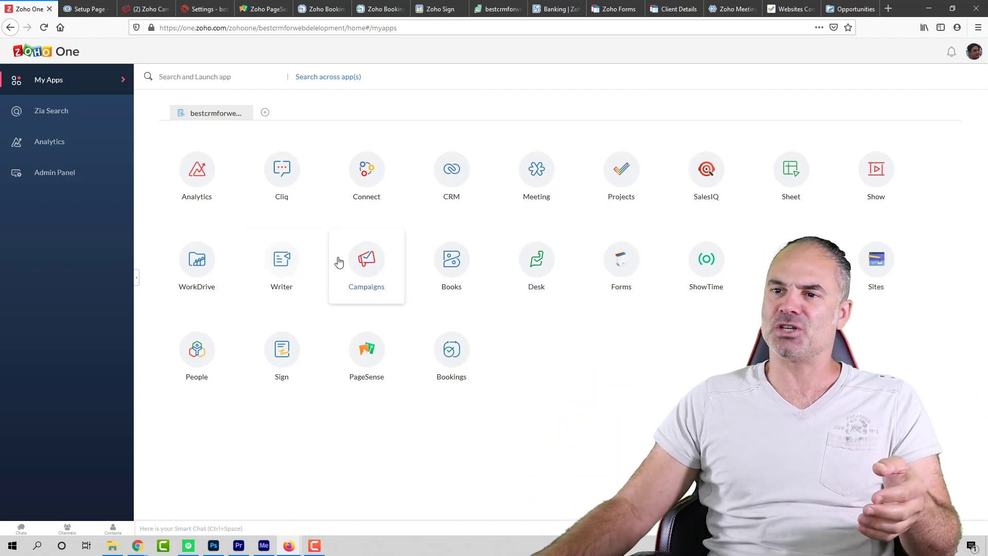
Step: Open the Zoho One admin applications, show the catalog of Zoho apps that can be added, and browse it from Sales to Finance
click(68, 173)
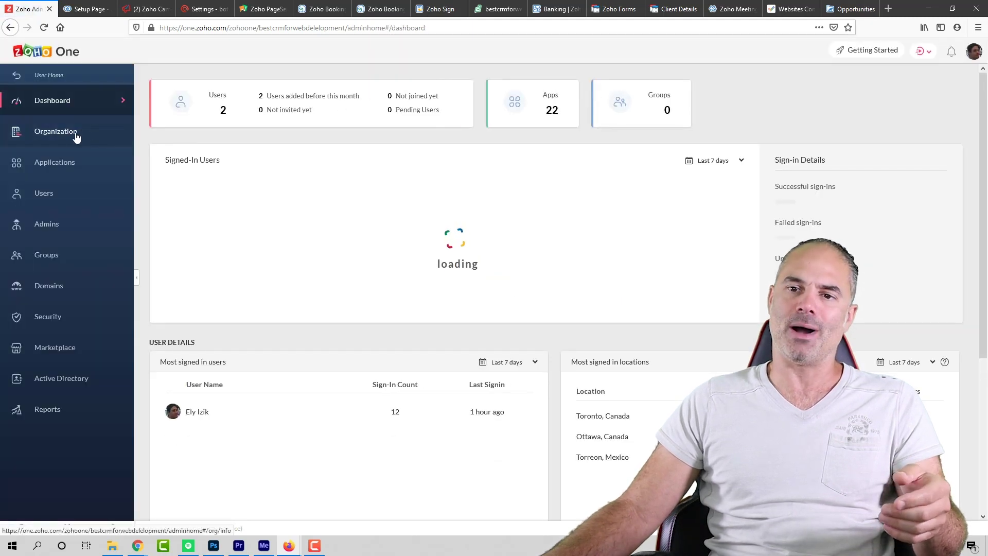
click(60, 163)
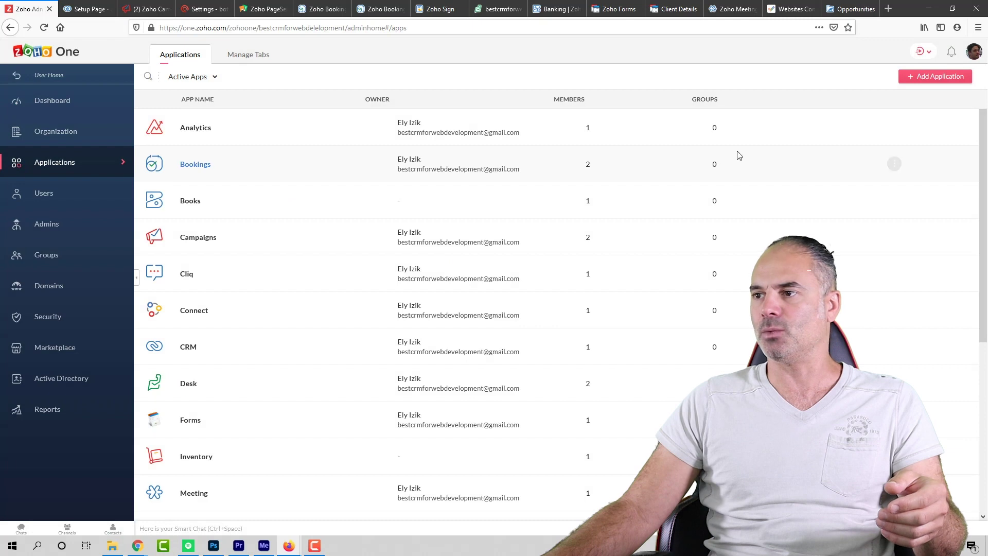
click(942, 80)
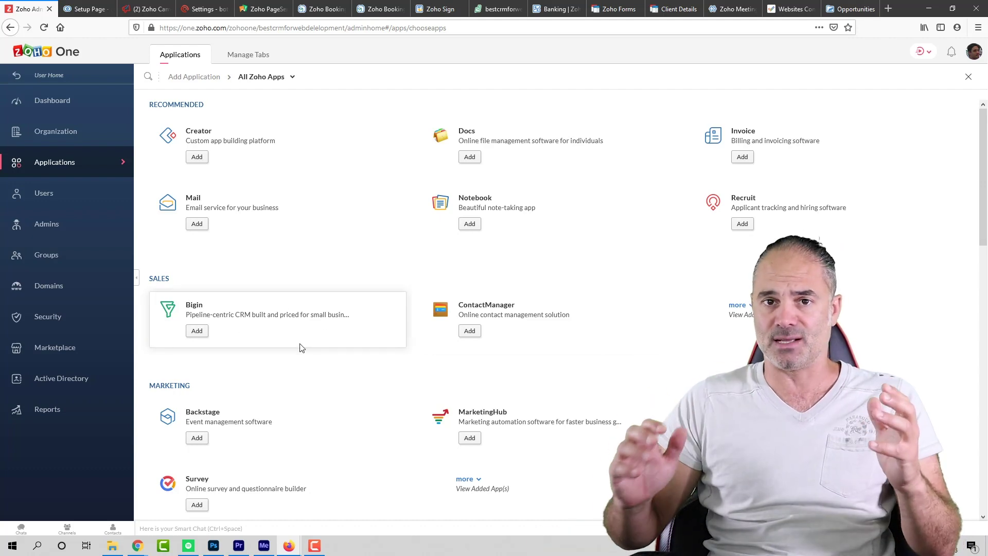
scroll(482, 319, down, 3)
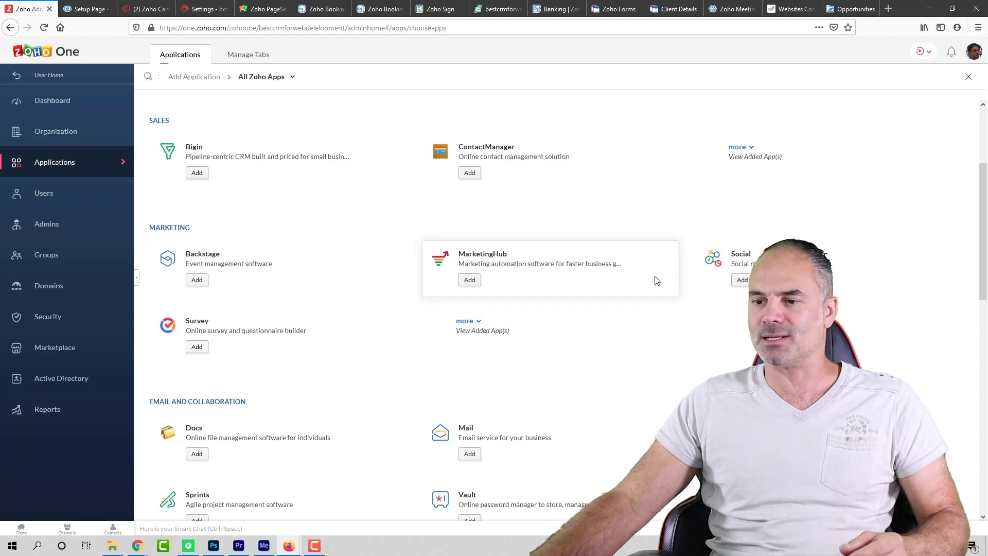
scroll(660, 280, down, 2)
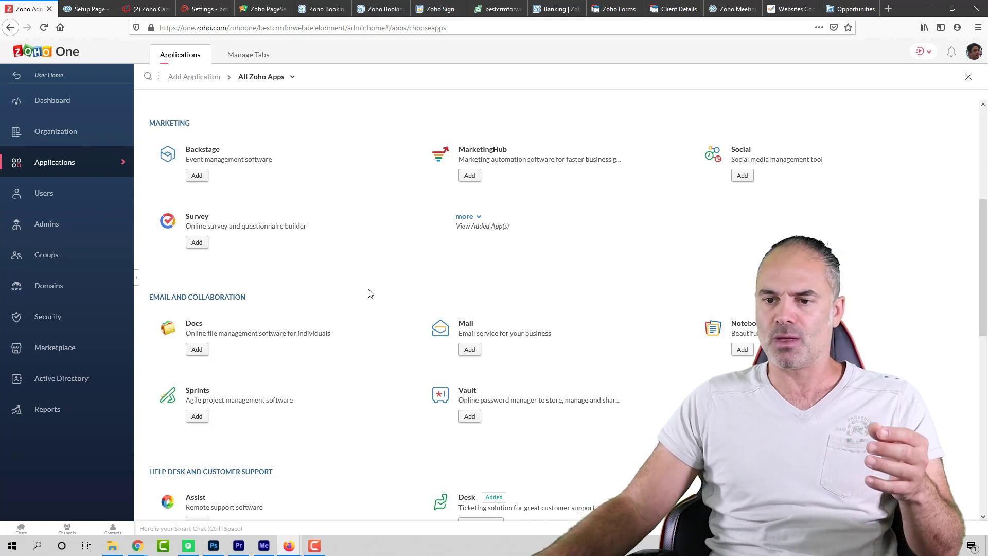
scroll(368, 291, down, 2)
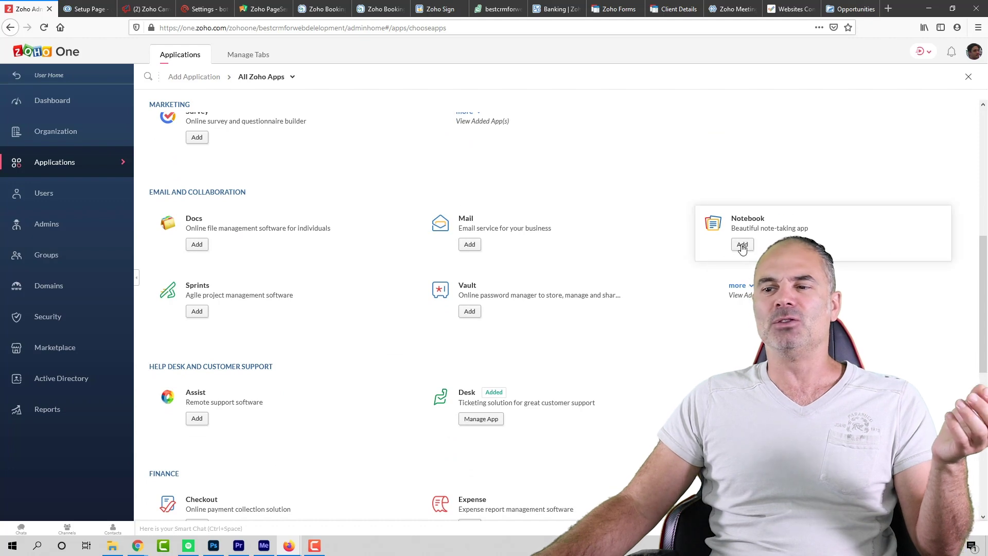